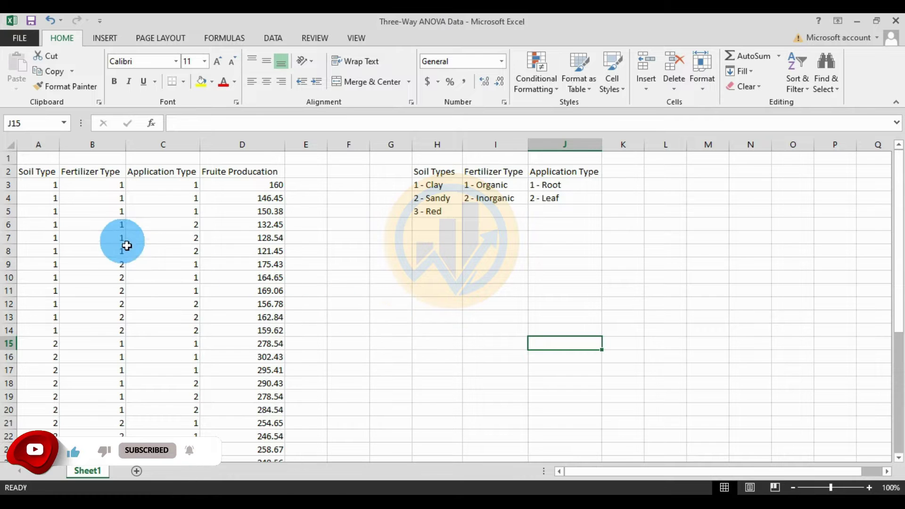
Examine the Soil Type, Fertilizer Type, Application Type and Fruite Producation column headings of the dataset.
drag(36, 173, 151, 176)
click(222, 179)
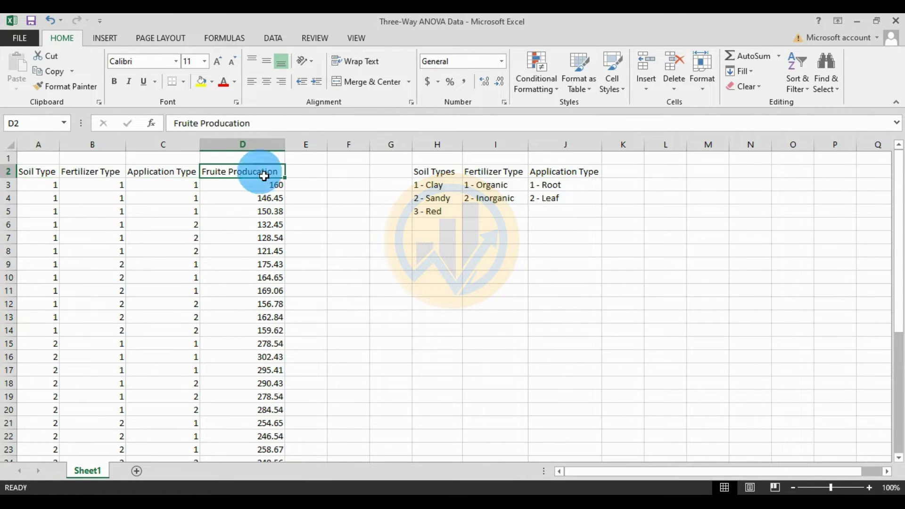
drag(39, 175, 151, 178)
click(36, 173)
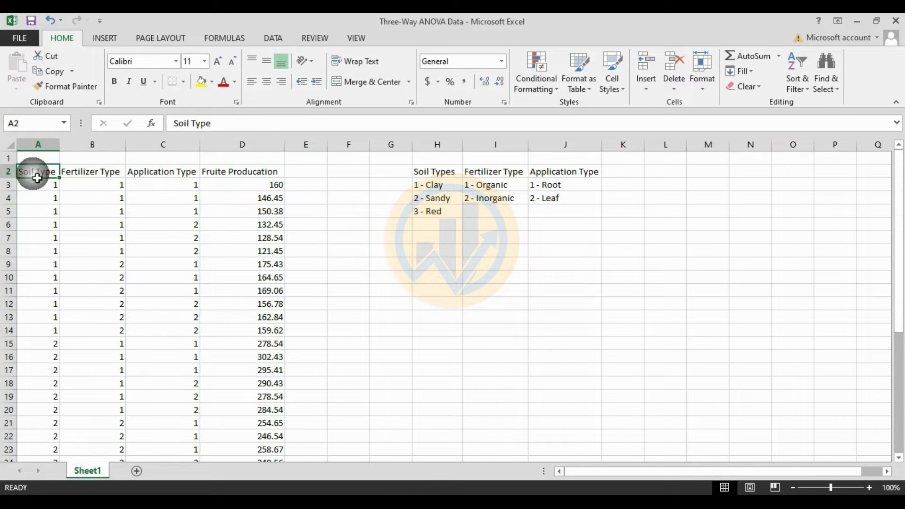
click(90, 181)
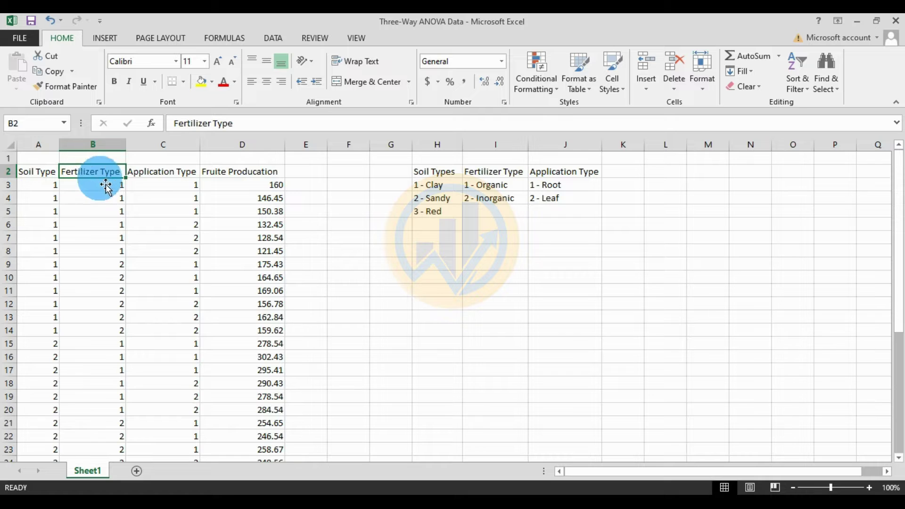
click(157, 178)
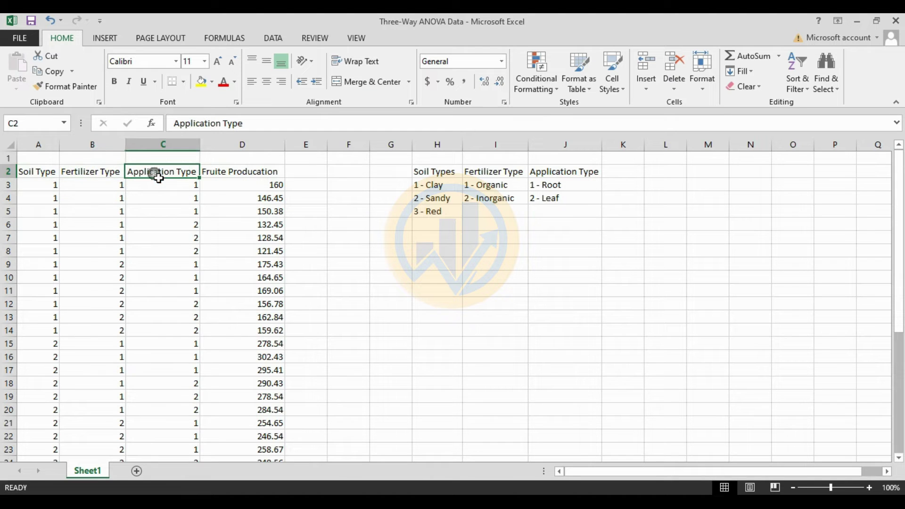
click(236, 179)
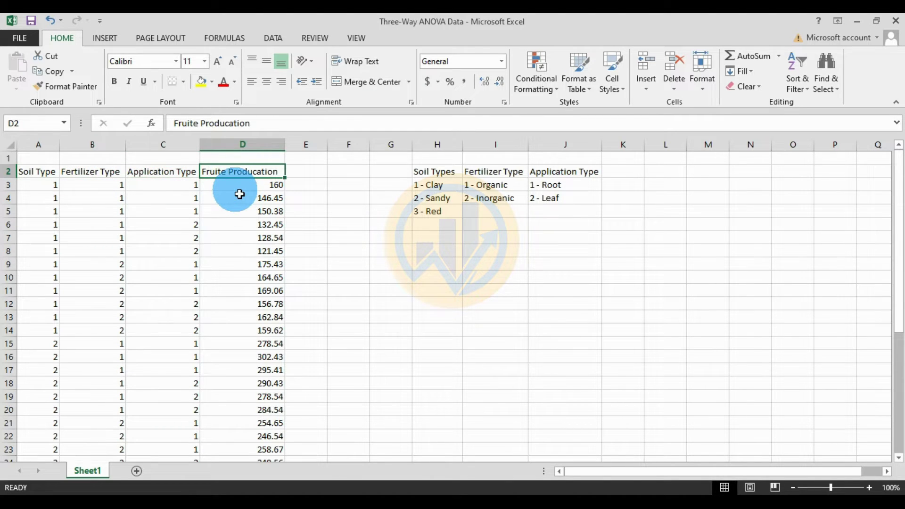
Review the code key beside the data for the soil types, fertilizer types and application types.
click(448, 186)
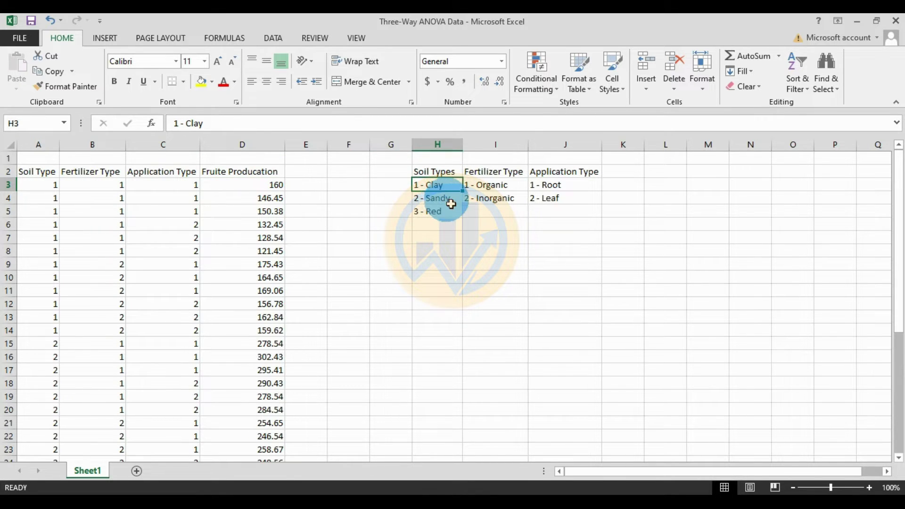
click(443, 199)
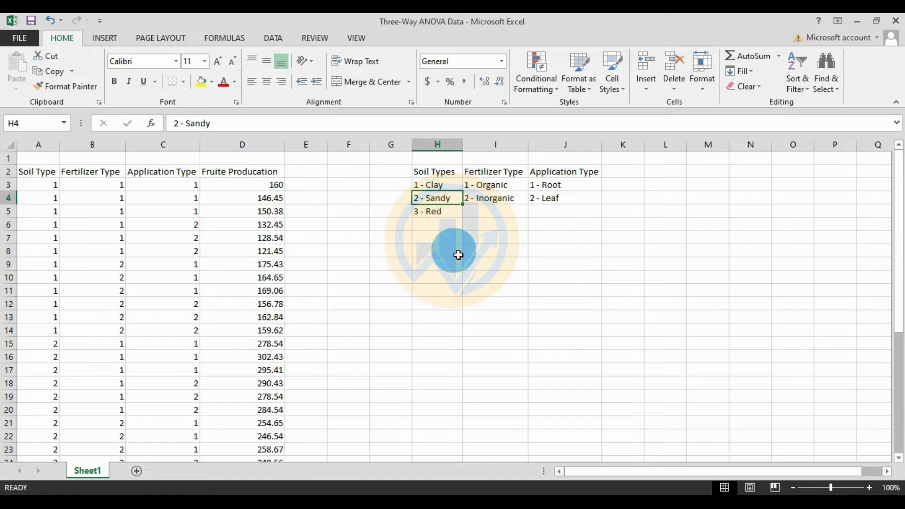
click(447, 213)
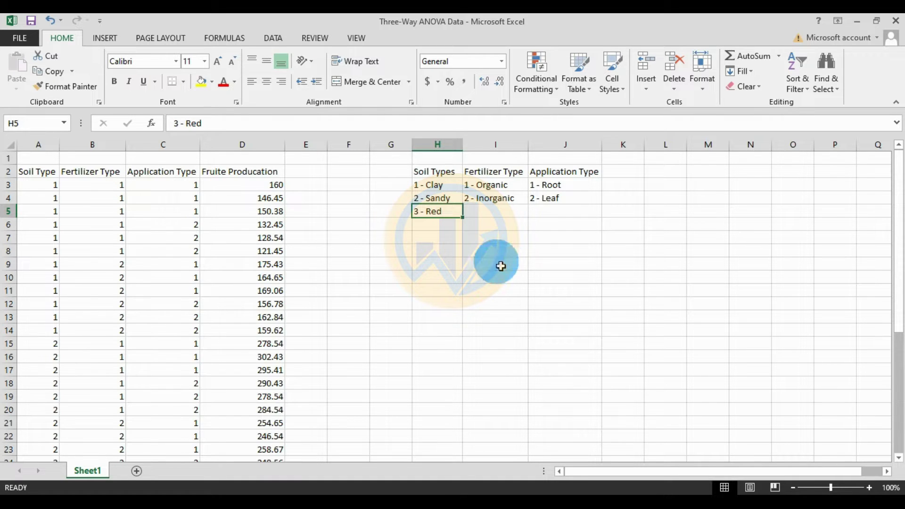
click(509, 199)
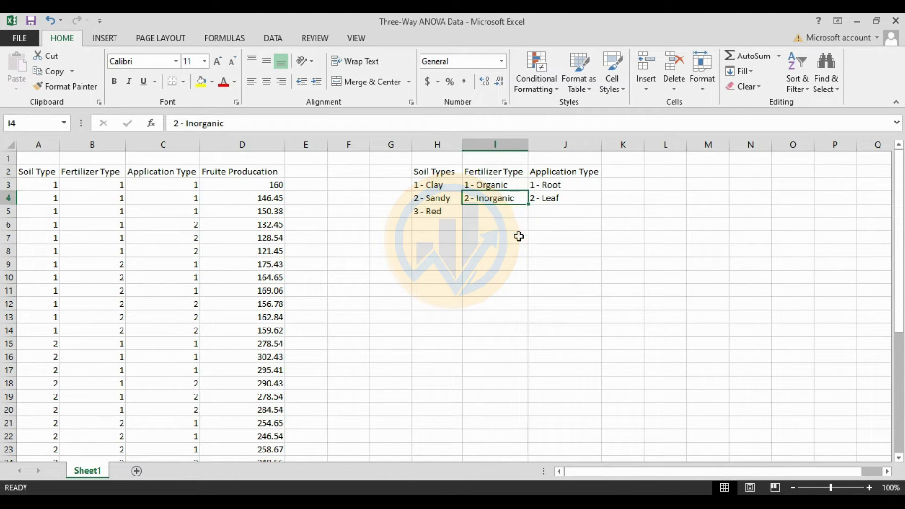
click(583, 178)
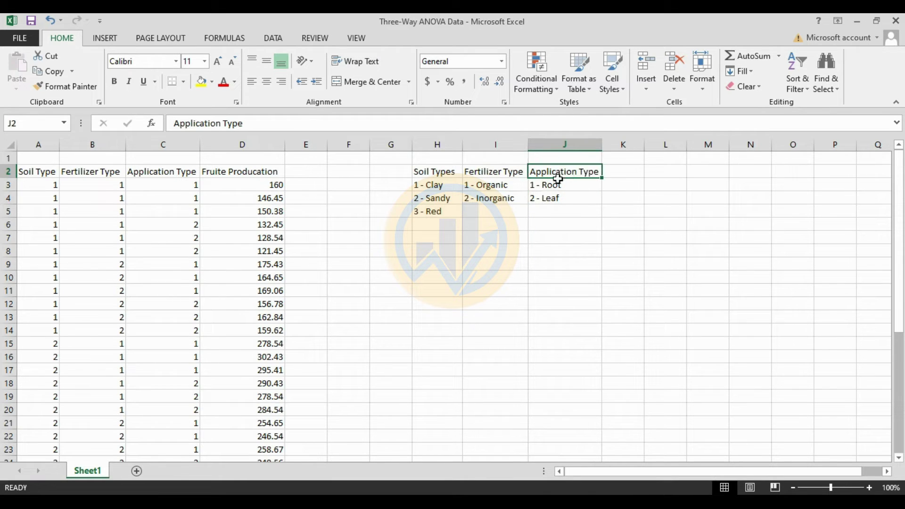
click(584, 190)
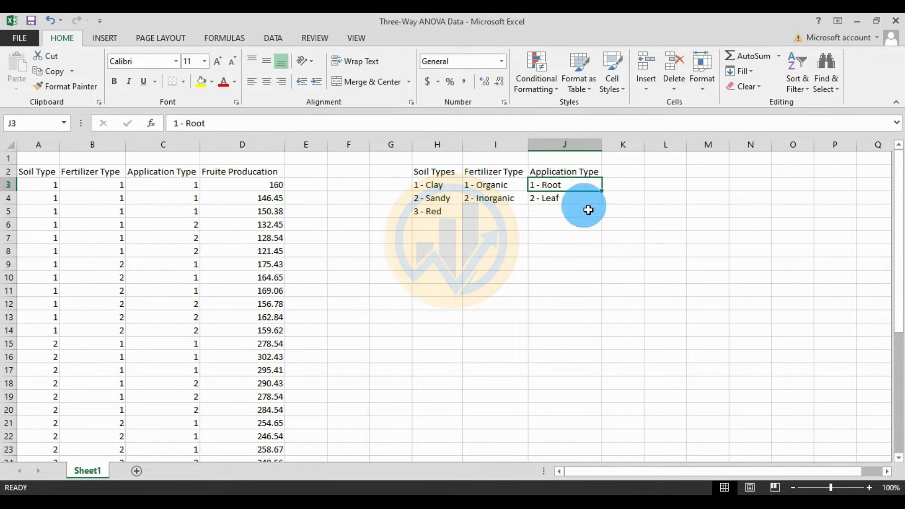
click(583, 203)
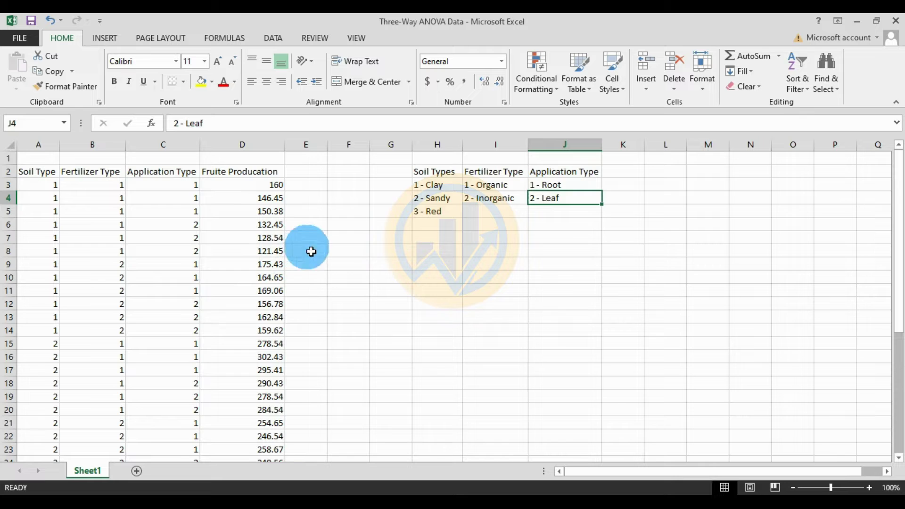
Switch to SPSS Statistics, show Variable View and place its reduced window so the Excel headings and code key stay visible.
click(471, 493)
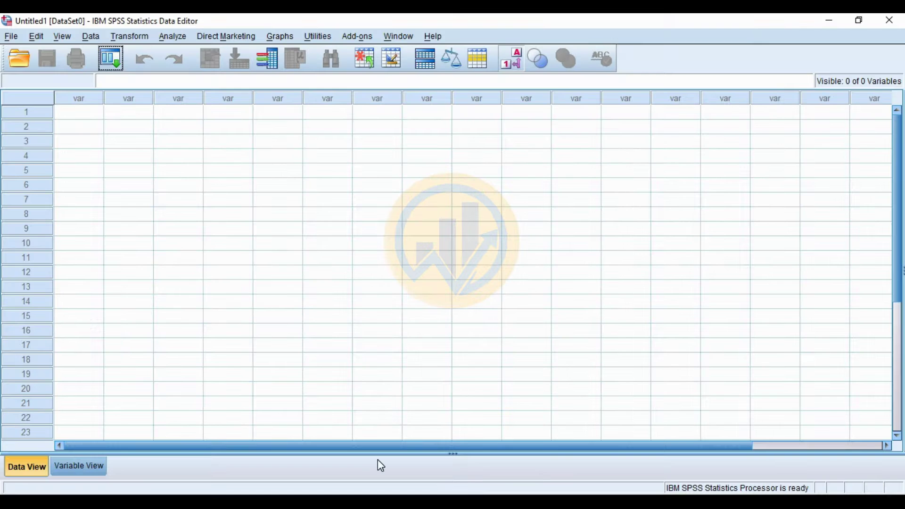
click(861, 20)
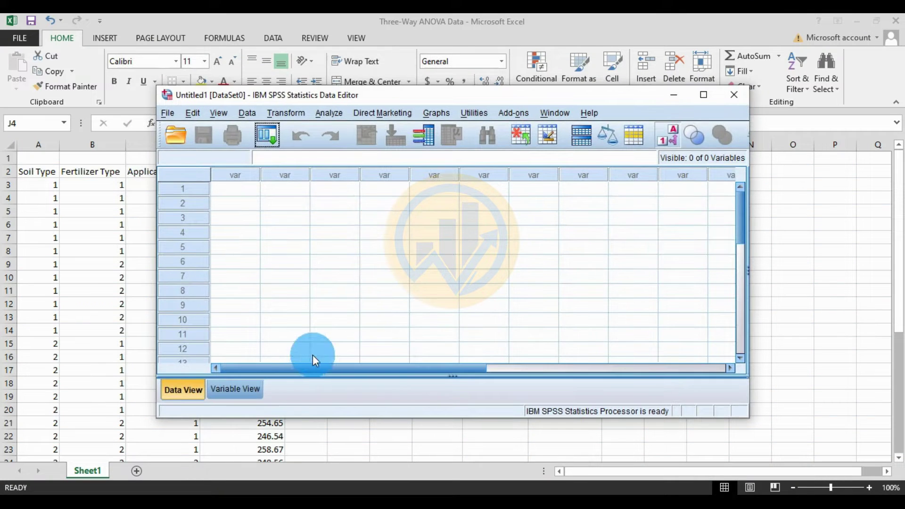
click(236, 389)
drag(395, 100, 452, 244)
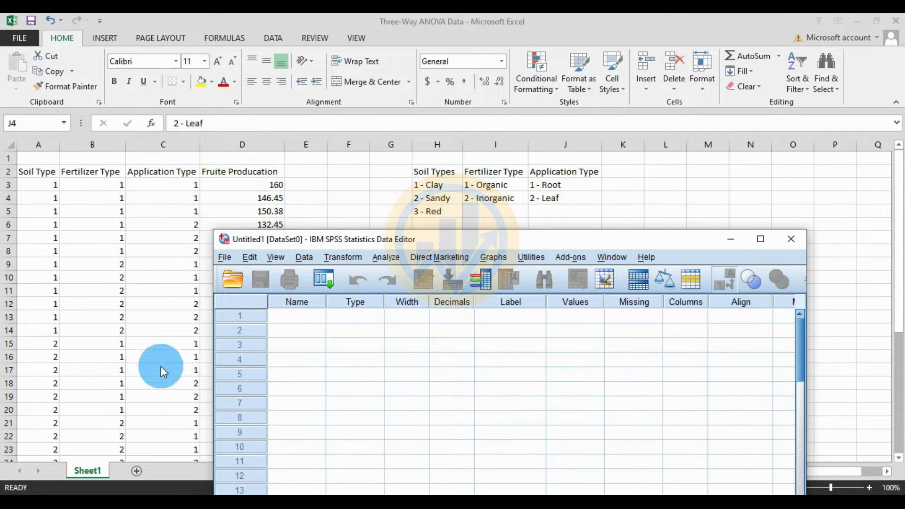
Define the first two variables with the names SoilType and FertilizerType.
click(297, 319)
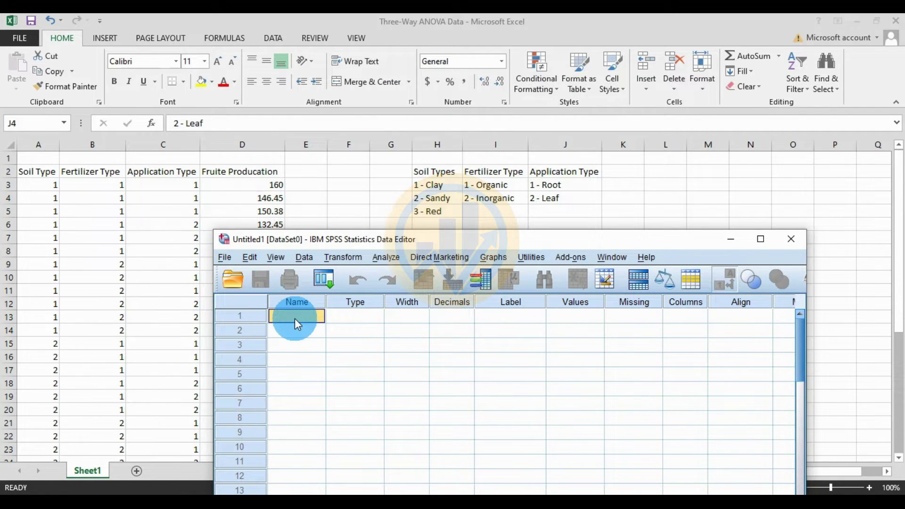
text(SoilType)
key(Return)
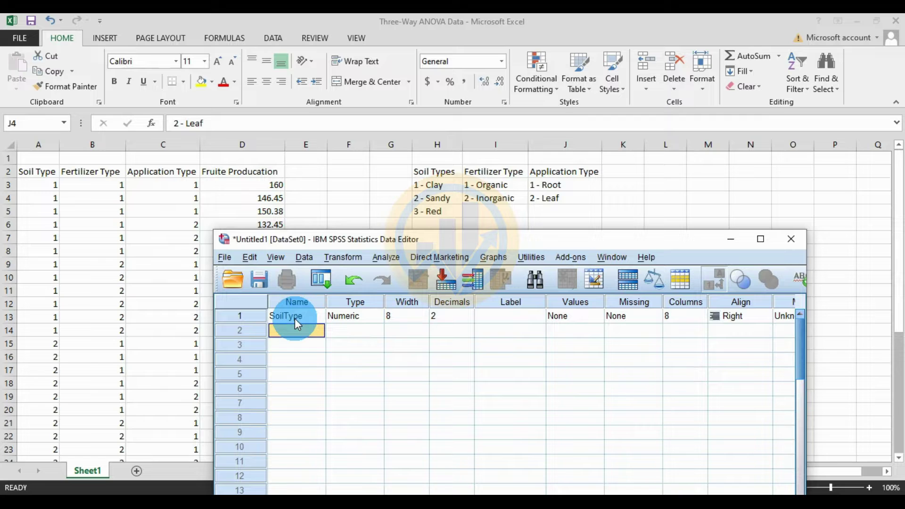
text(FertilizerType)
key(Return)
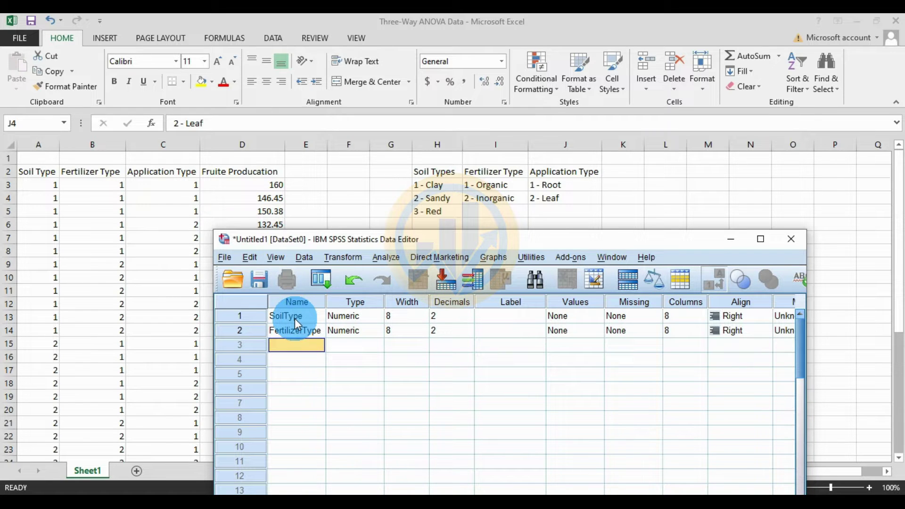
Add the third and fourth variables, named ApplicationType and FruiteProduction.
text(Applic)
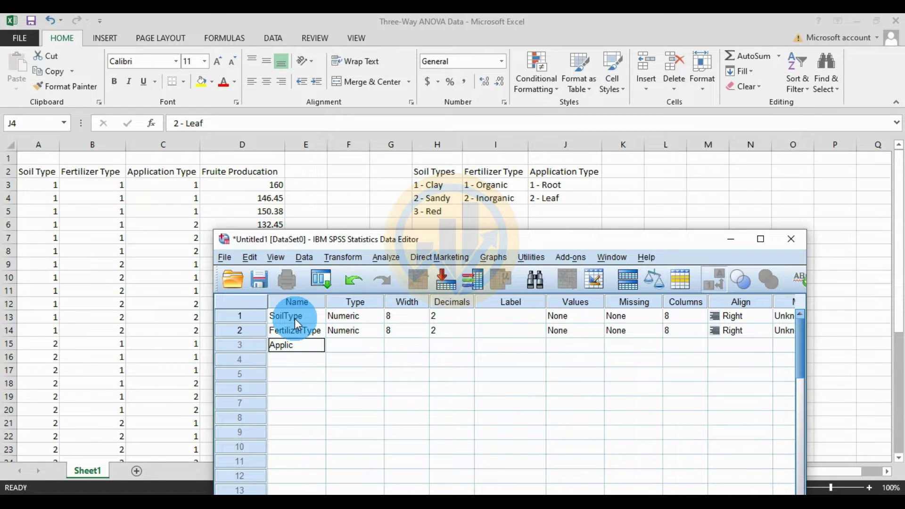
text(ationType)
key(Return)
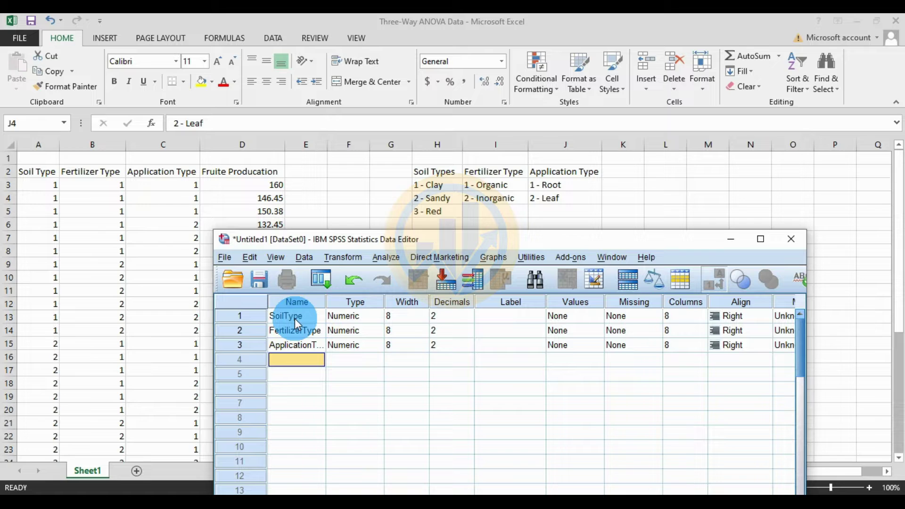
text(Fr)
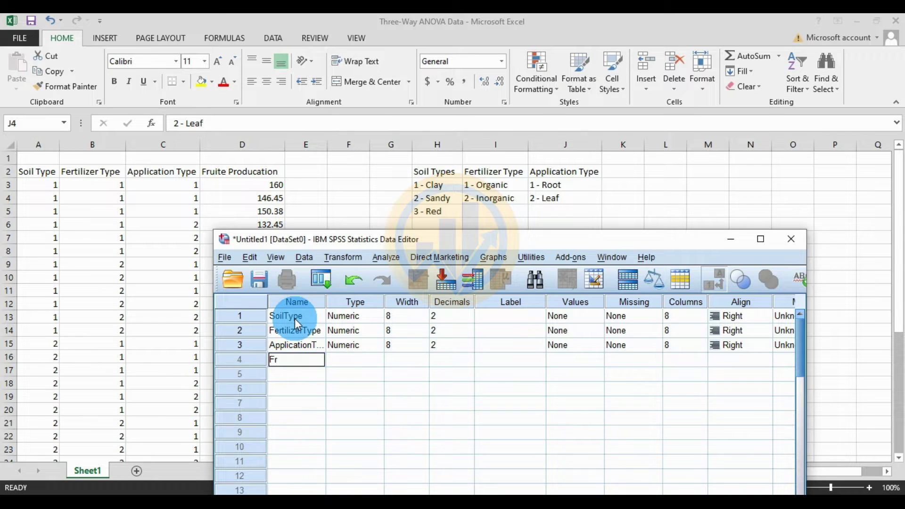
text(uiteProduction)
key(Return)
Open the value labels of the SoilType variable and add value 1 with the label Clay.
click(323, 315)
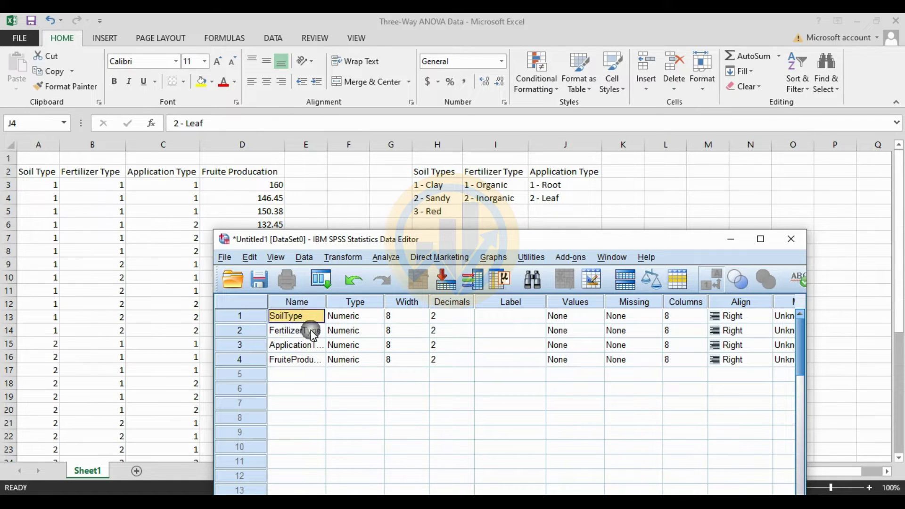
click(569, 321)
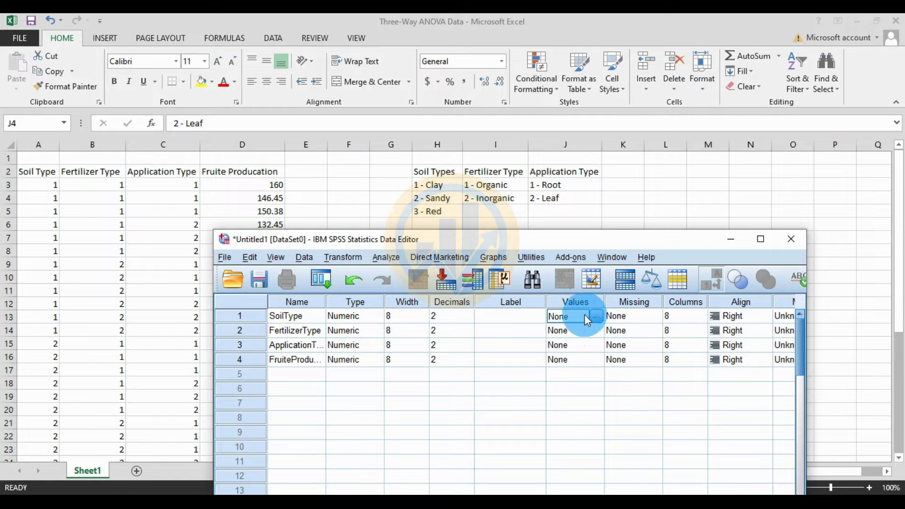
click(596, 316)
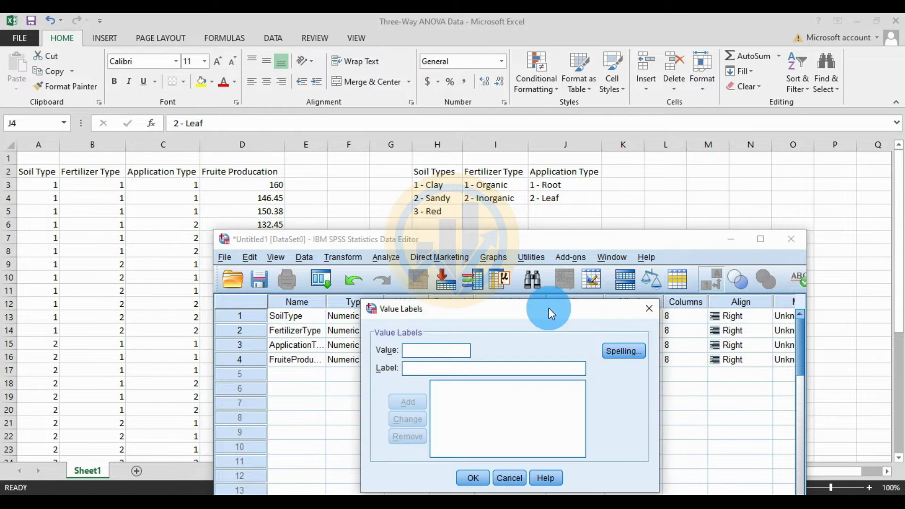
drag(527, 306, 529, 278)
click(454, 316)
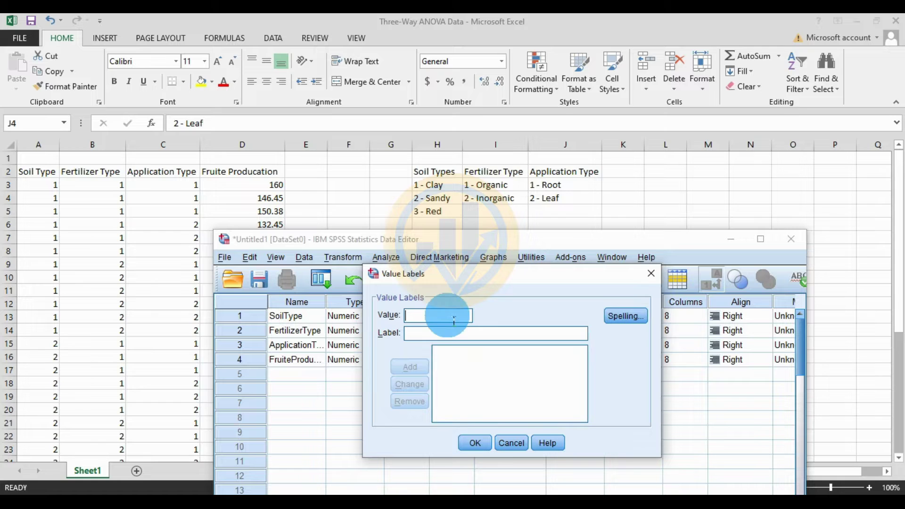
text(1)
key(Tab)
text(C)
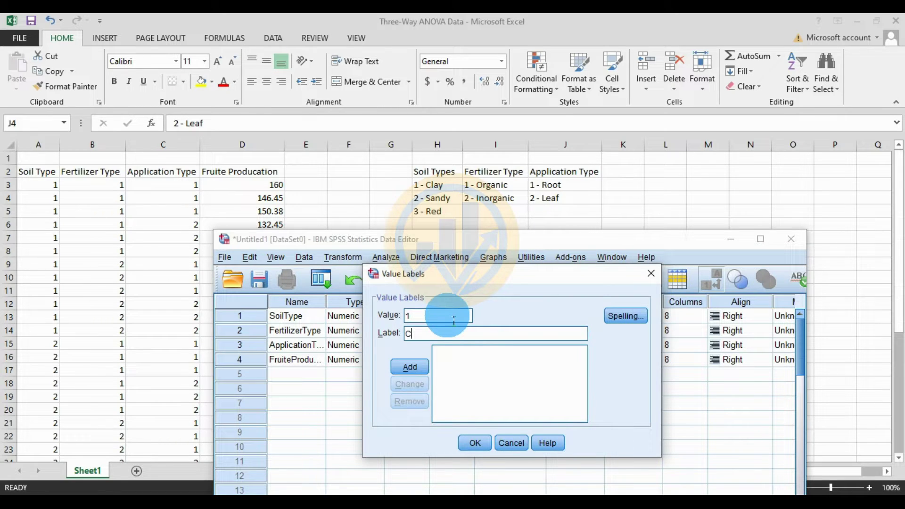
text(lay)
key(Return)
Add the SoilType value labels 2 for Sandy and 3 for Red, and apply the labels.
text(2)
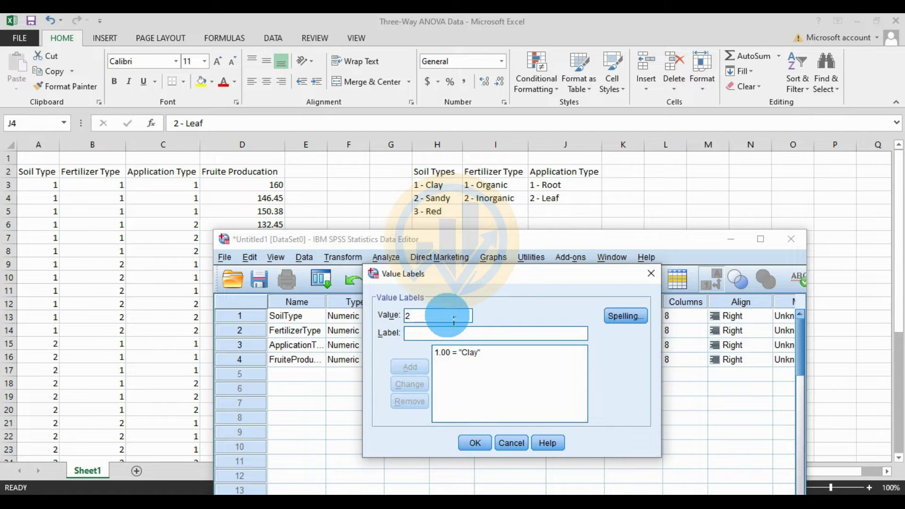
text(Sandy)
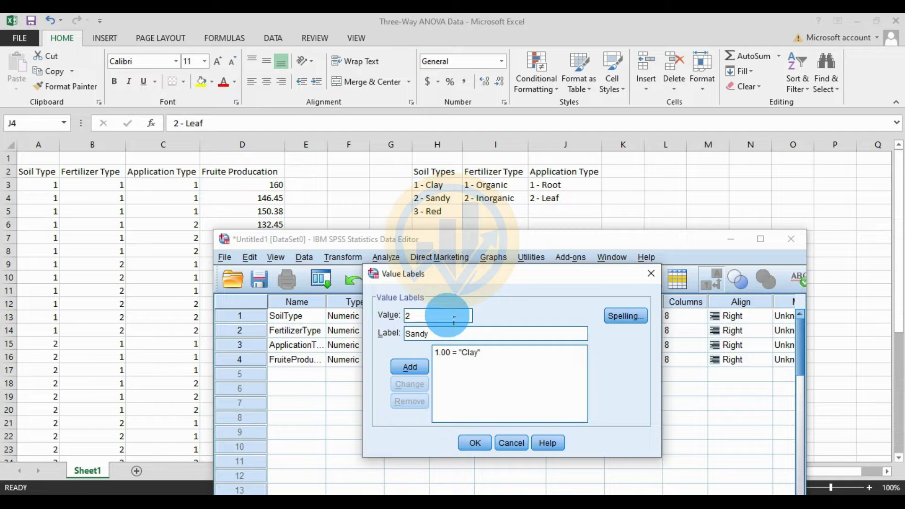
key(Return)
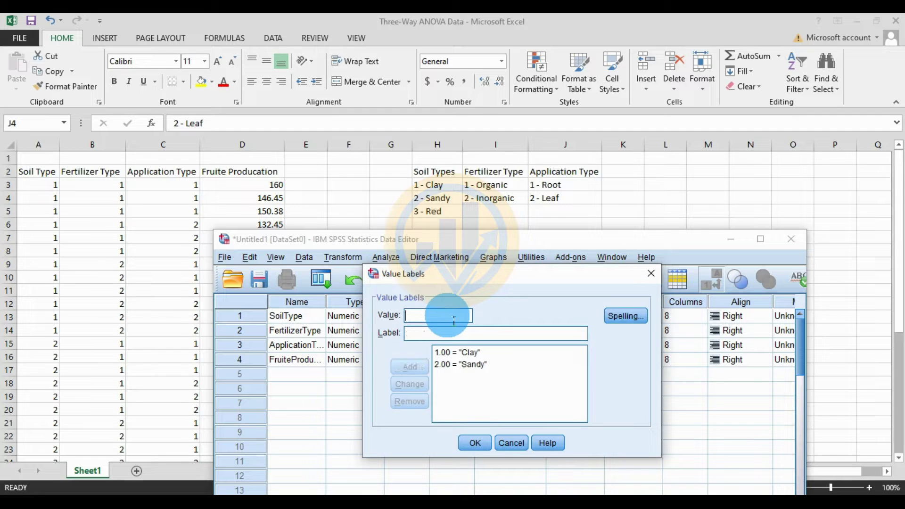
text(3)
key(Tab)
text(Red)
key(Return)
click(475, 442)
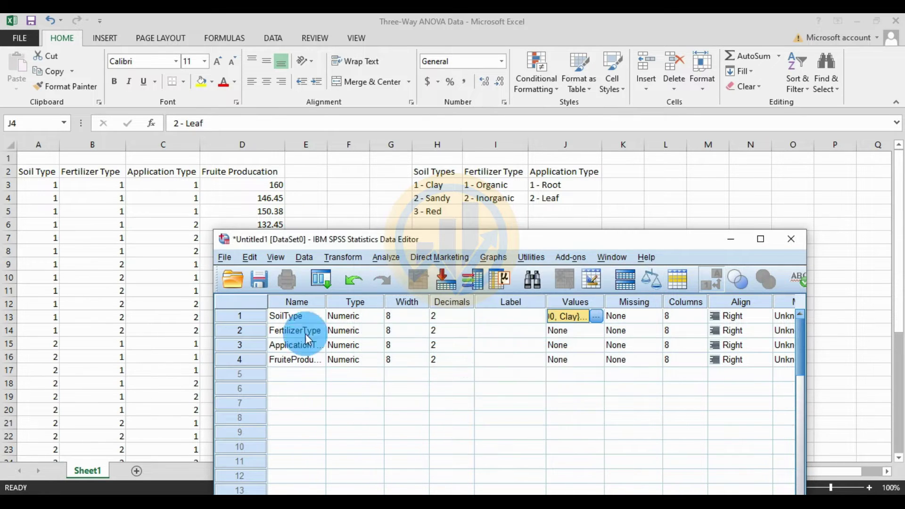
Open the value labels of the FertilizerType variable and add value 1 with the label Organic.
click(563, 332)
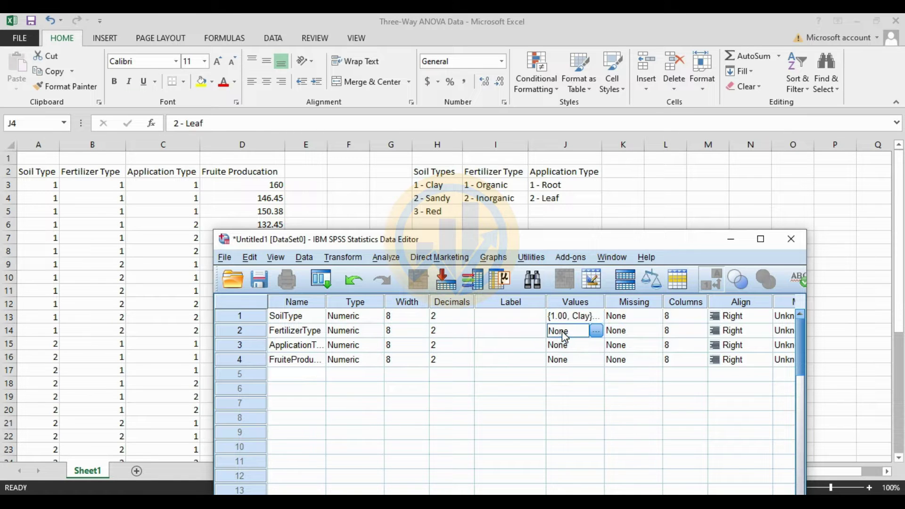
click(596, 330)
drag(476, 312, 455, 301)
click(436, 349)
text(1)
key(Tab)
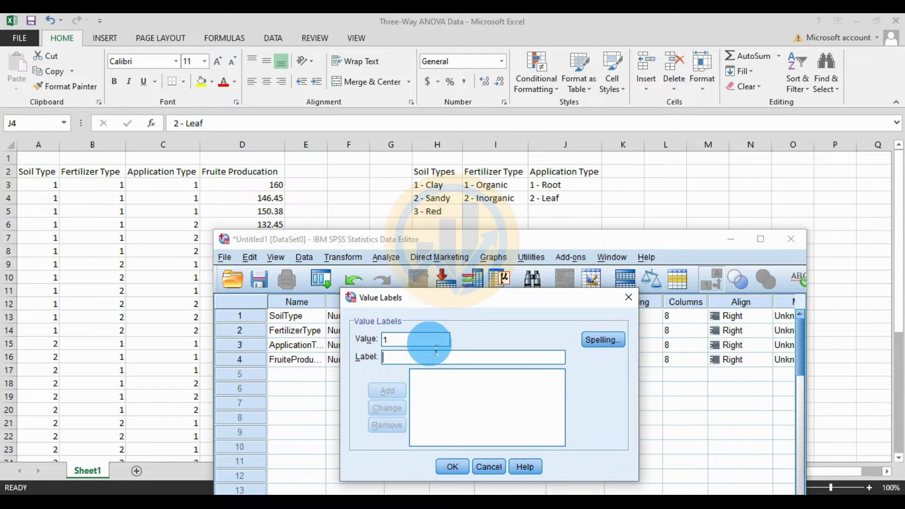
text(O)
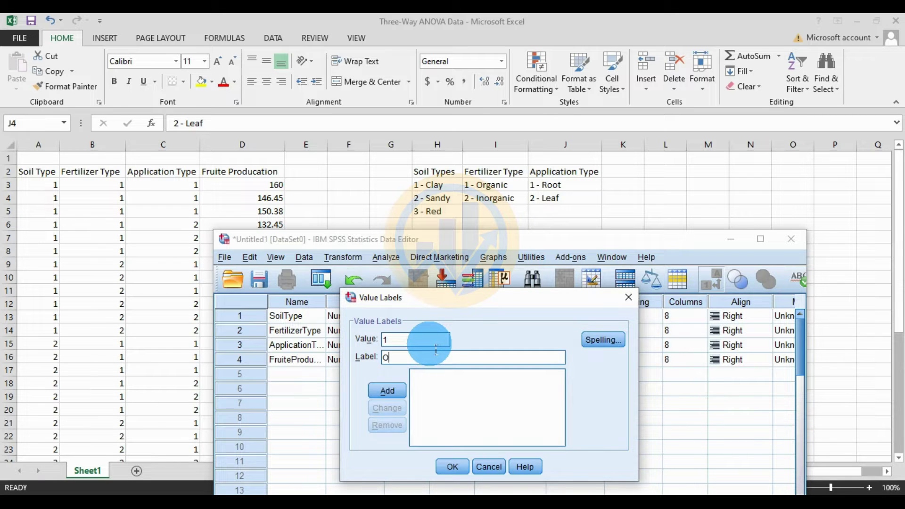
text(rganic)
key(Return)
Add value 2 with the label Inorganic to the FertilizerType variable and apply its value labels.
text(2)
key(Tab)
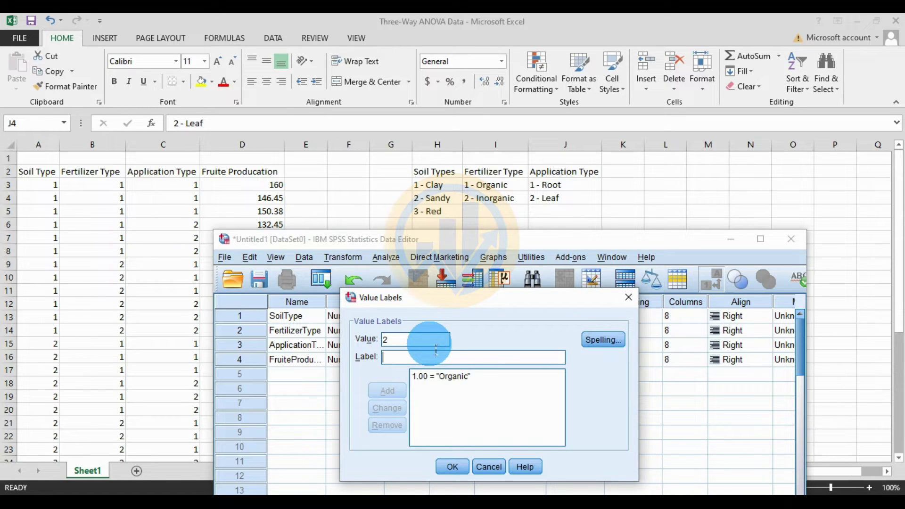
text(Ino)
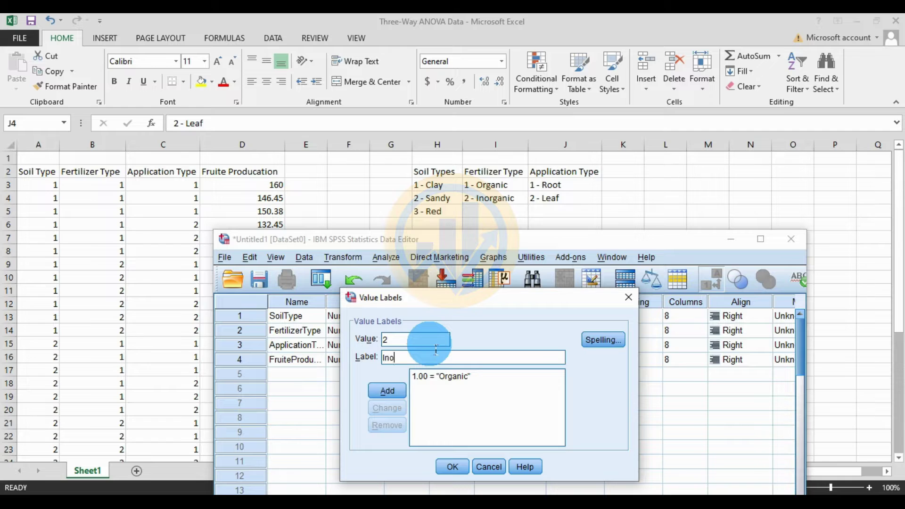
text(rganic)
click(396, 394)
click(460, 467)
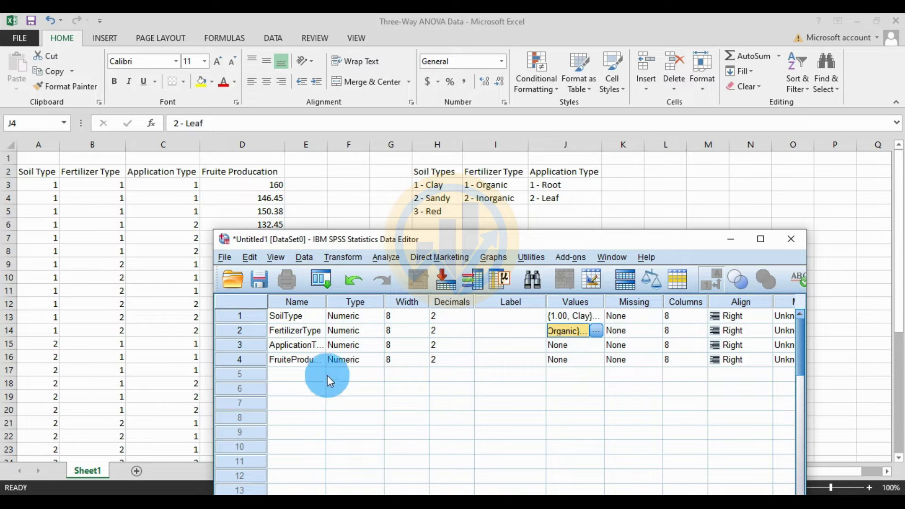
Open the value labels of the ApplicationType variable and add value 1 with the label Root.
click(561, 347)
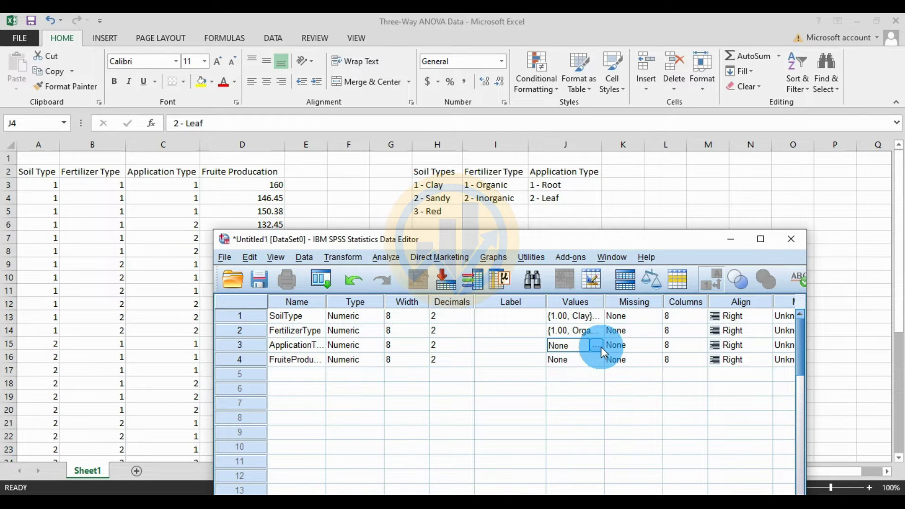
click(597, 345)
drag(477, 312, 456, 280)
click(418, 320)
text(1)
key(Tab)
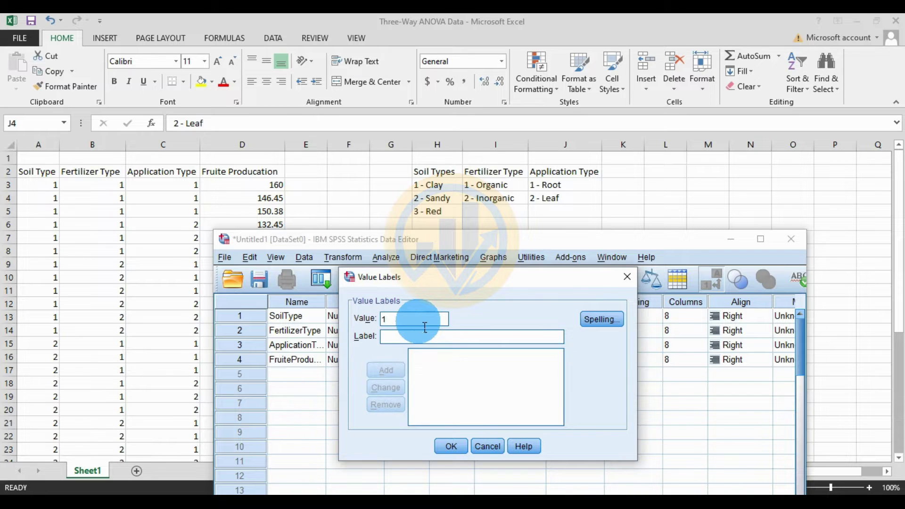
text(Root)
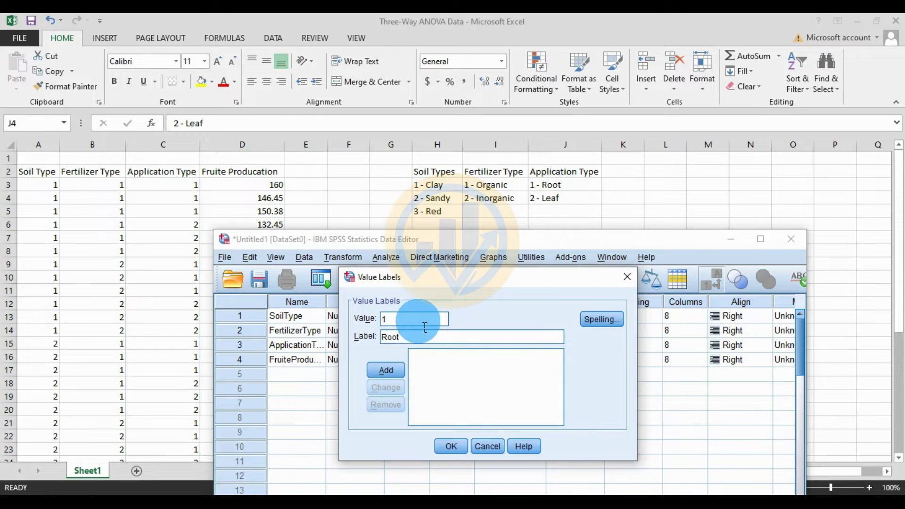
key(Return)
Add the ApplicationType value label 2 for Leaf and apply the labels.
text(2)
key(Tab)
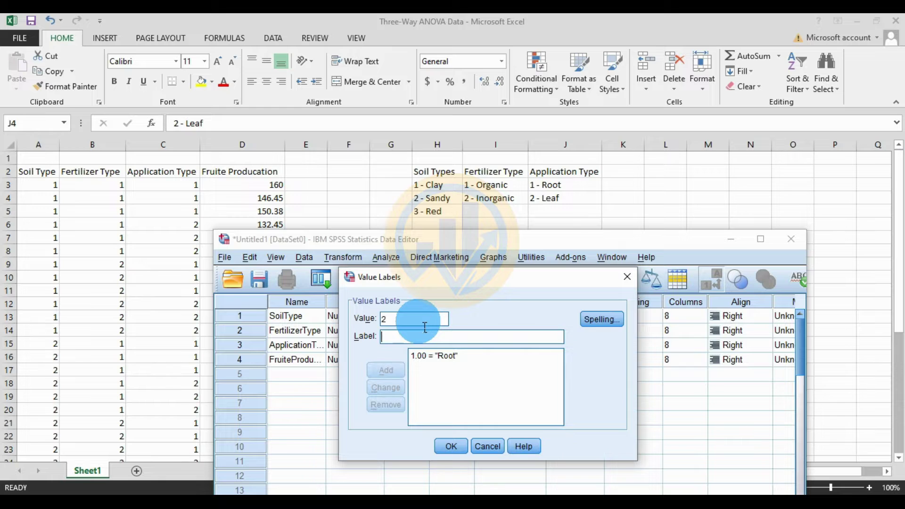
text(Leaf)
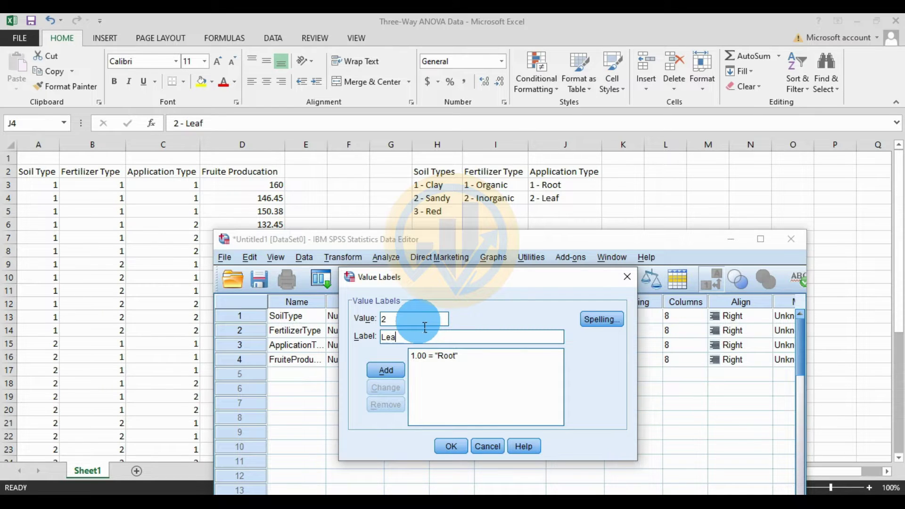
click(387, 370)
click(451, 447)
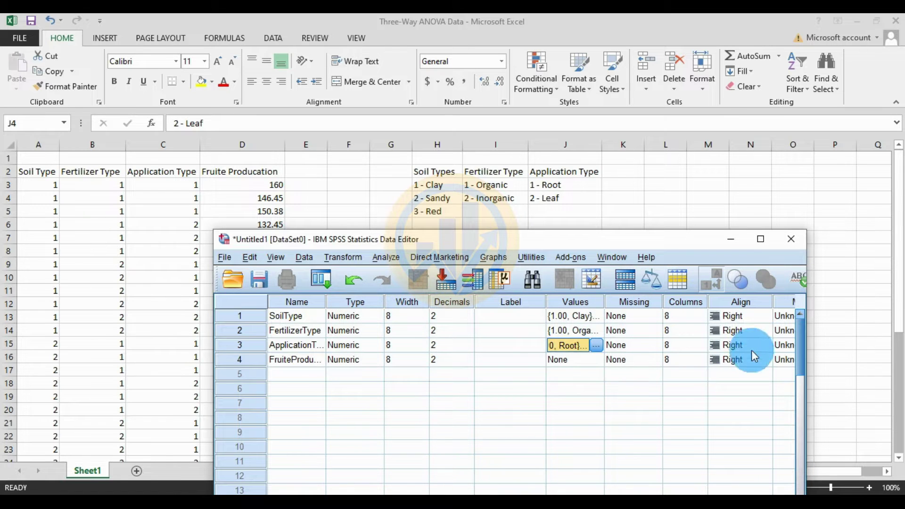
Show the SPSS data view, switch to the Excel sheet and copy the data in A3:D38 without the headers.
drag(644, 239, 703, 145)
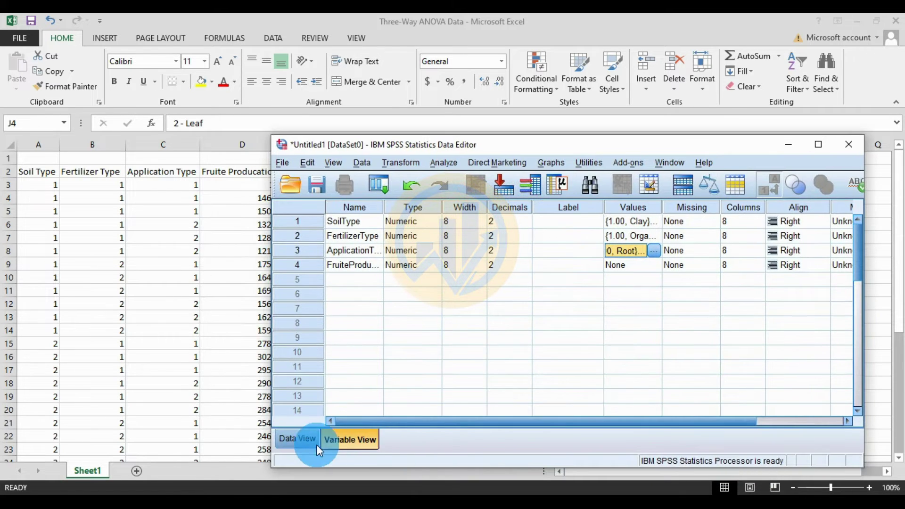
click(297, 438)
click(212, 302)
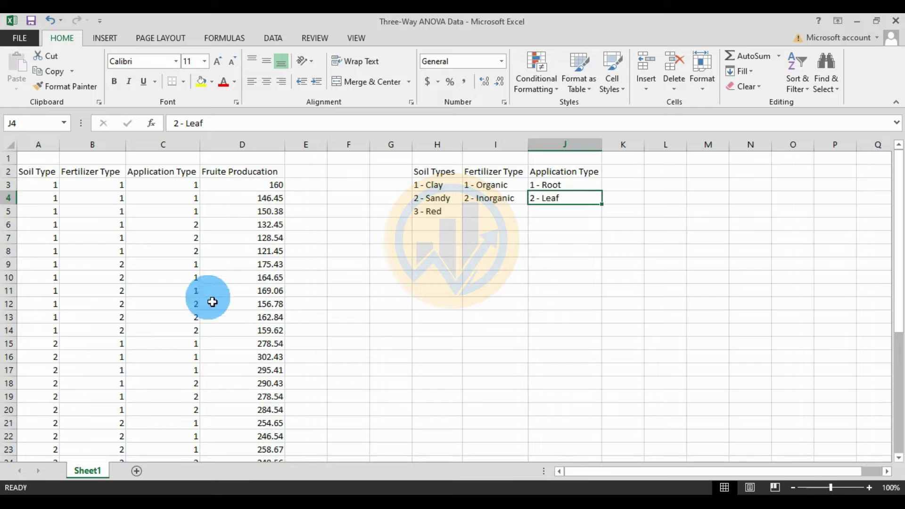
drag(50, 184, 268, 430)
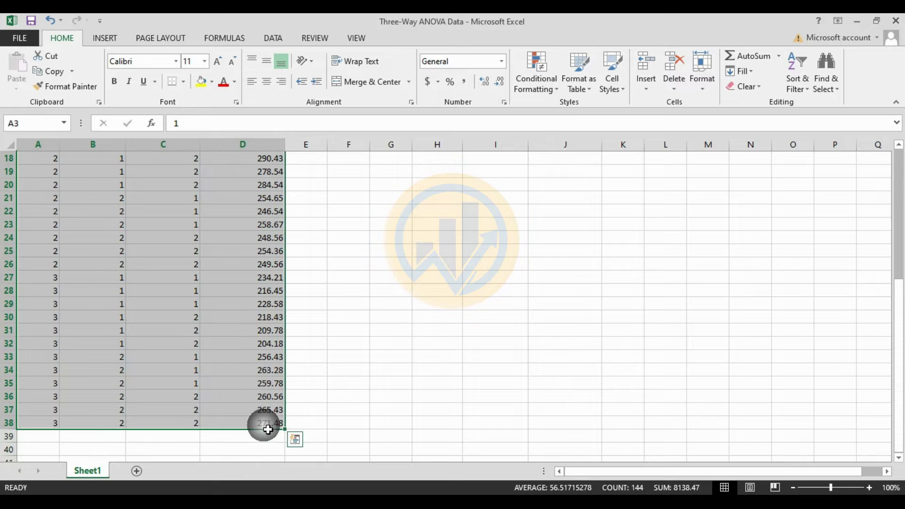
right_click(264, 424)
click(319, 187)
Switch back to SPSS, maximize the Data Editor and paste the copied data starting at the first SoilType cell.
scroll(323, 191, up, 5)
scroll(323, 191, up, 2)
click(461, 493)
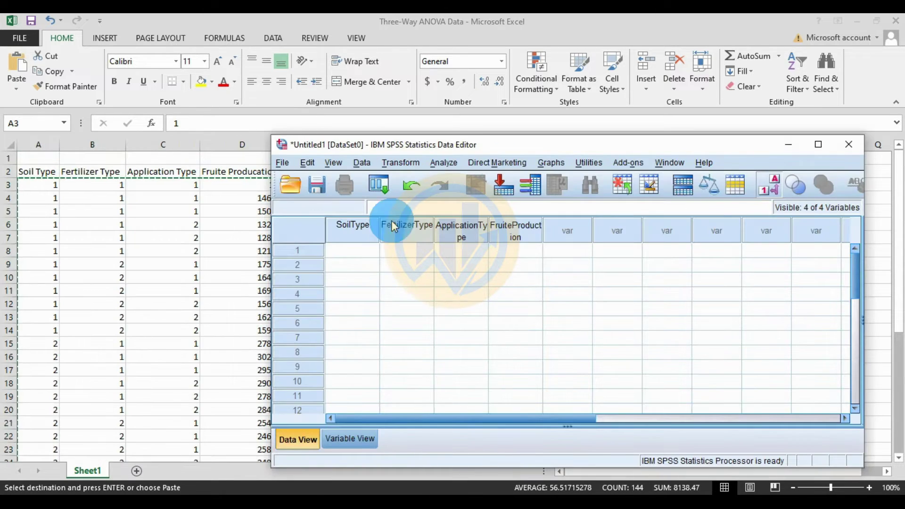
click(818, 144)
click(80, 126)
right_click(78, 122)
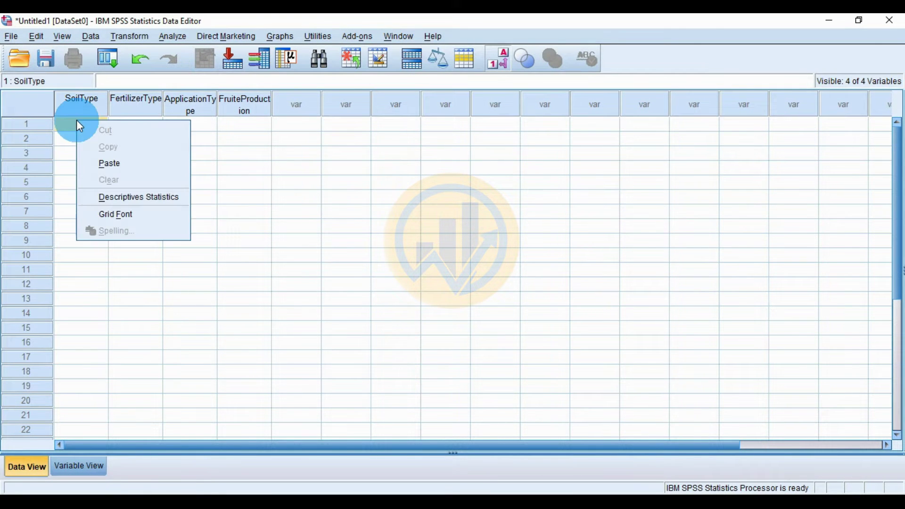
click(104, 163)
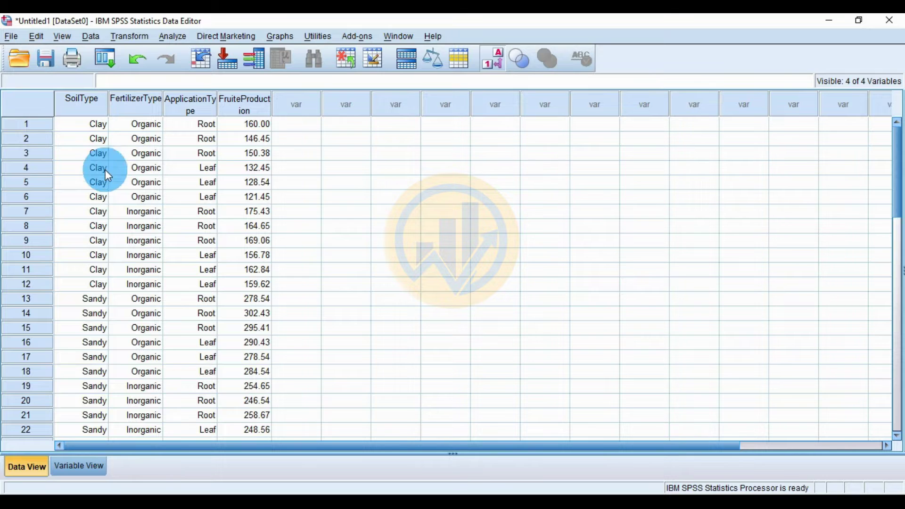
scroll(189, 299, down, 7)
scroll(189, 300, up, 7)
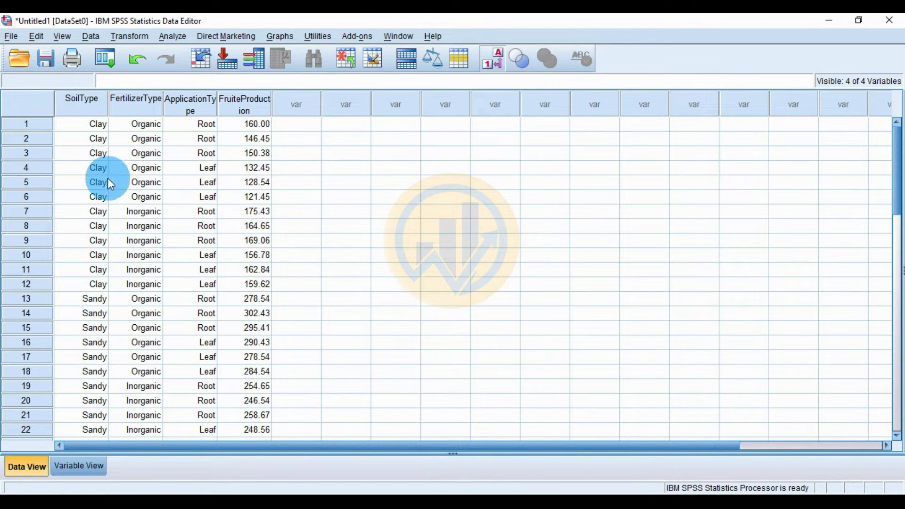
Compare the data shown as numeric codes and as value labels, ending with the value labels displayed.
click(103, 109)
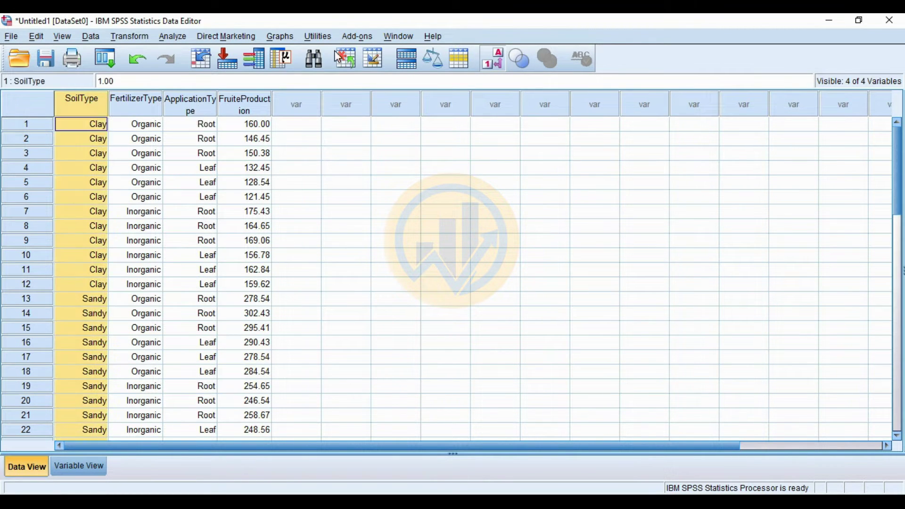
click(499, 69)
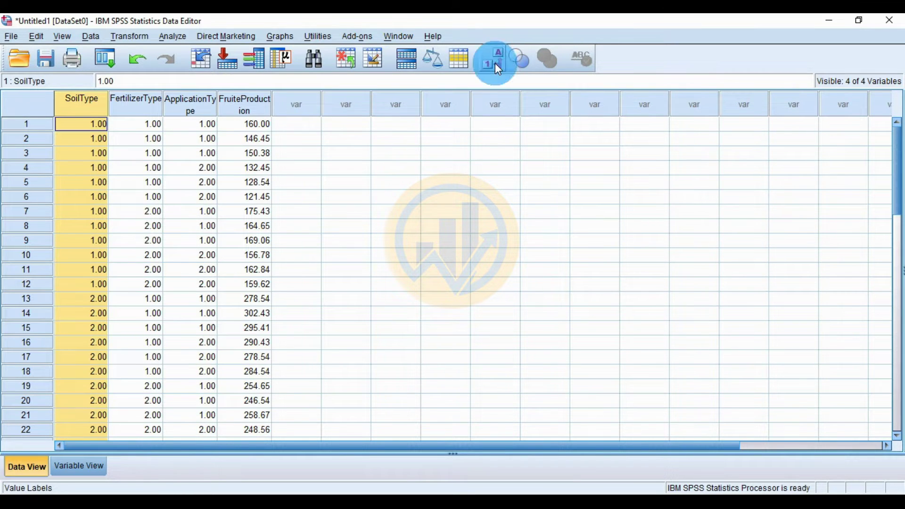
click(498, 69)
click(498, 69)
click(495, 64)
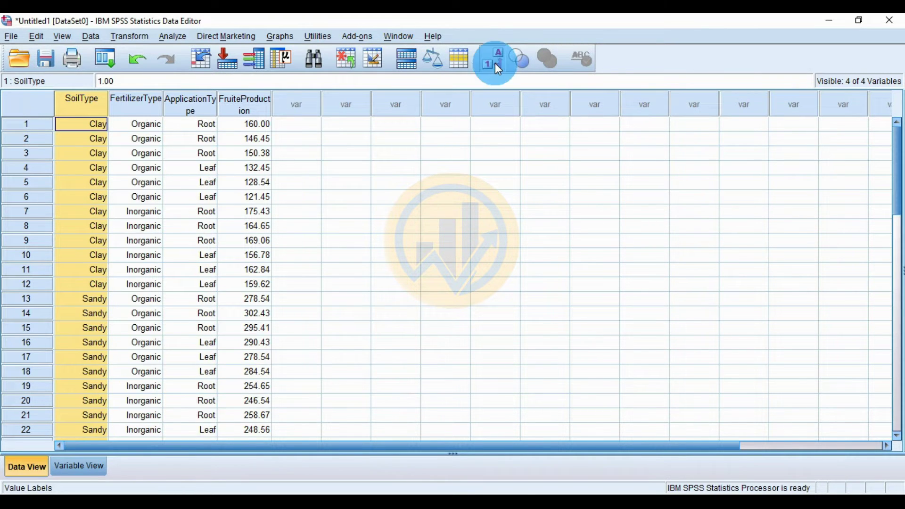
click(346, 183)
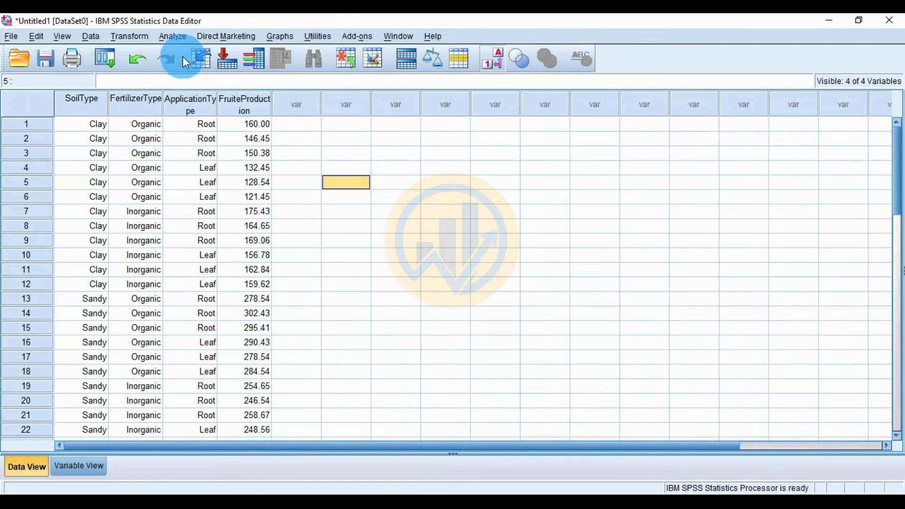
click(173, 37)
mouse_move(178, 119)
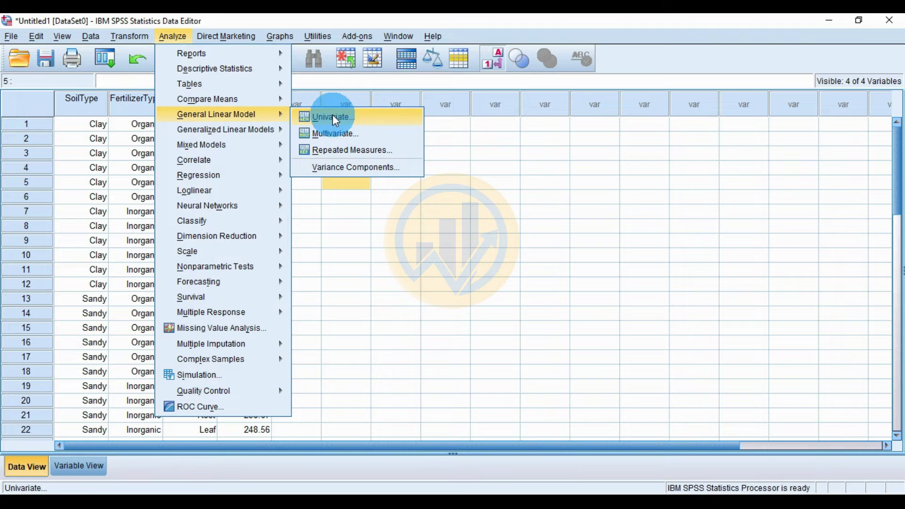
click(349, 119)
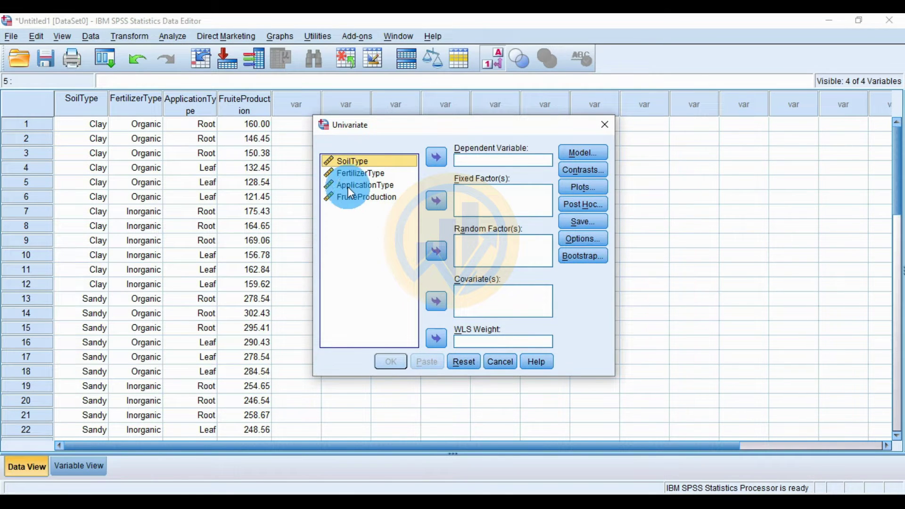
click(605, 125)
Set the measurement level to Nominal for SoilType, FertilizerType and ApplicationType, and to Scale for FruiteProduction.
click(101, 465)
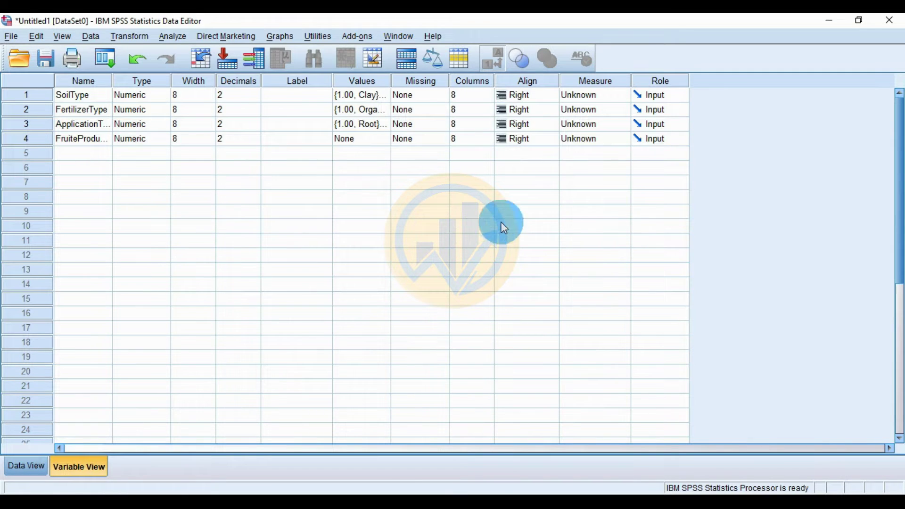
click(593, 99)
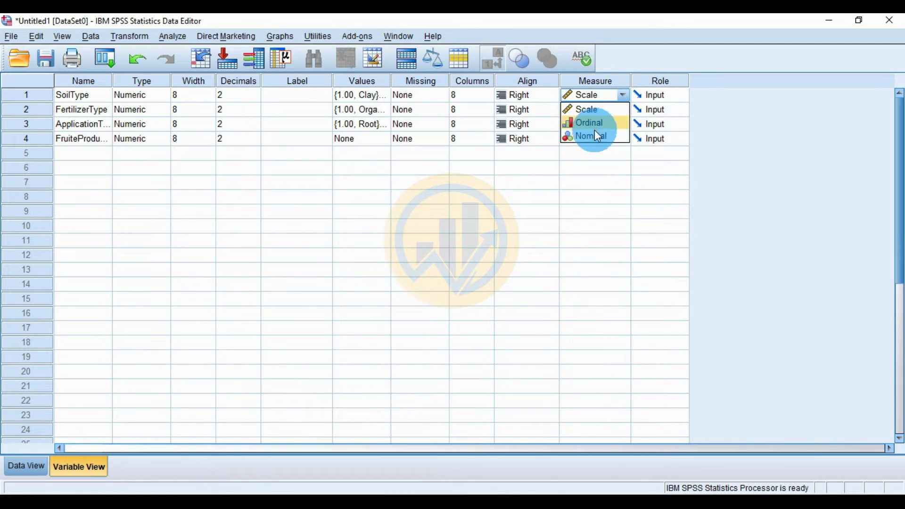
click(595, 135)
click(595, 110)
click(594, 148)
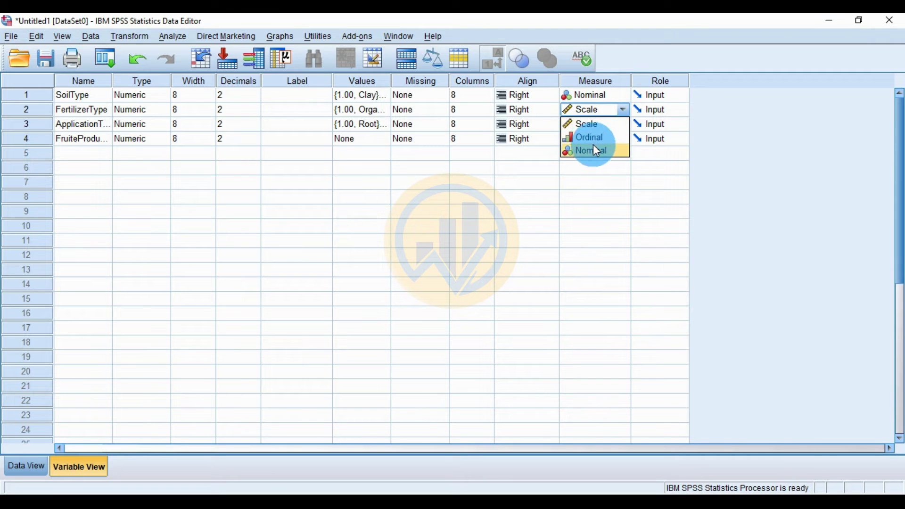
click(595, 127)
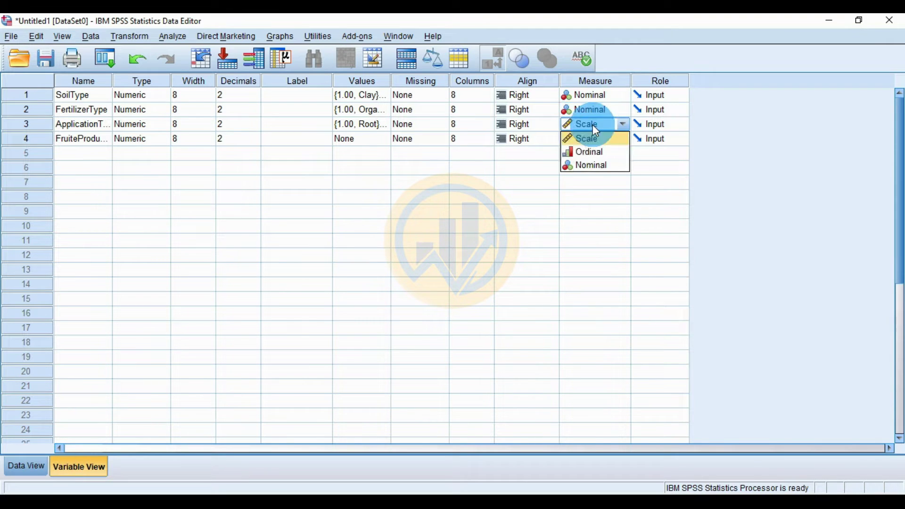
click(588, 166)
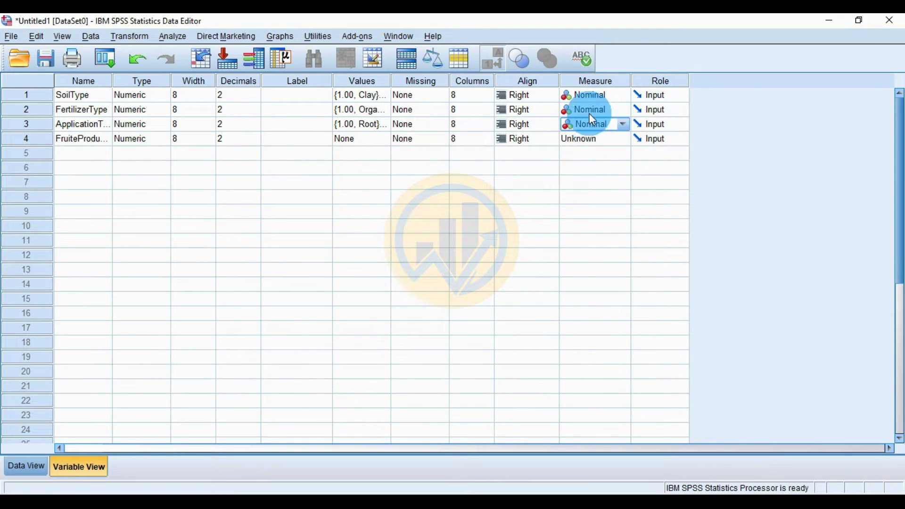
click(589, 143)
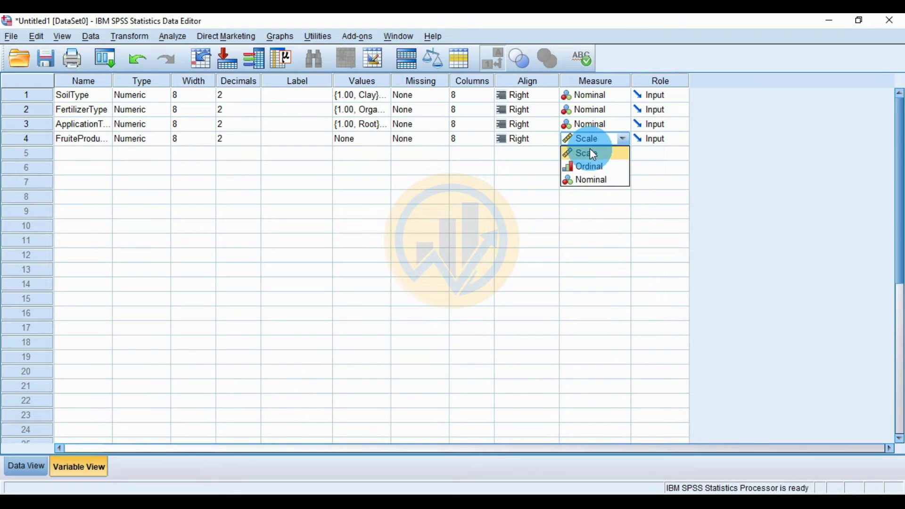
click(596, 153)
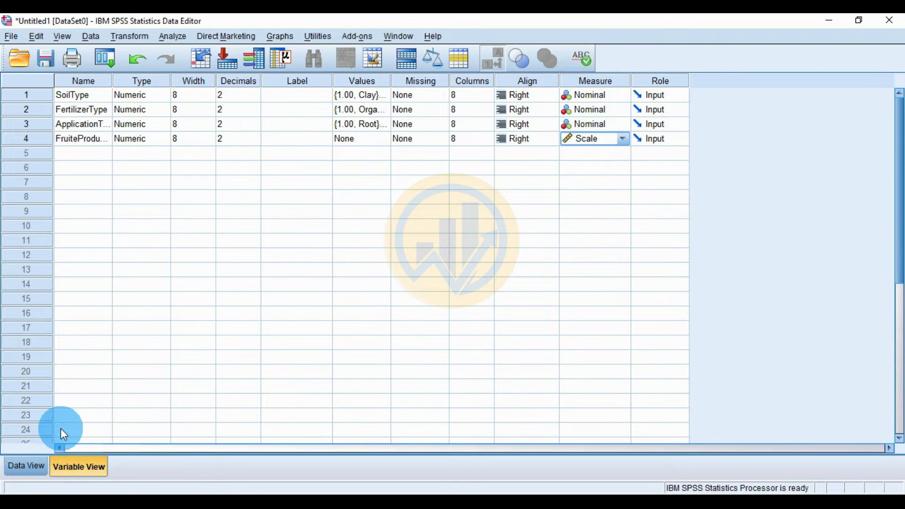
Set up a Univariate general linear model with SoilType, FertilizerType and ApplicationType as fixed factors and FruiteProduction as the dependent variable.
click(26, 467)
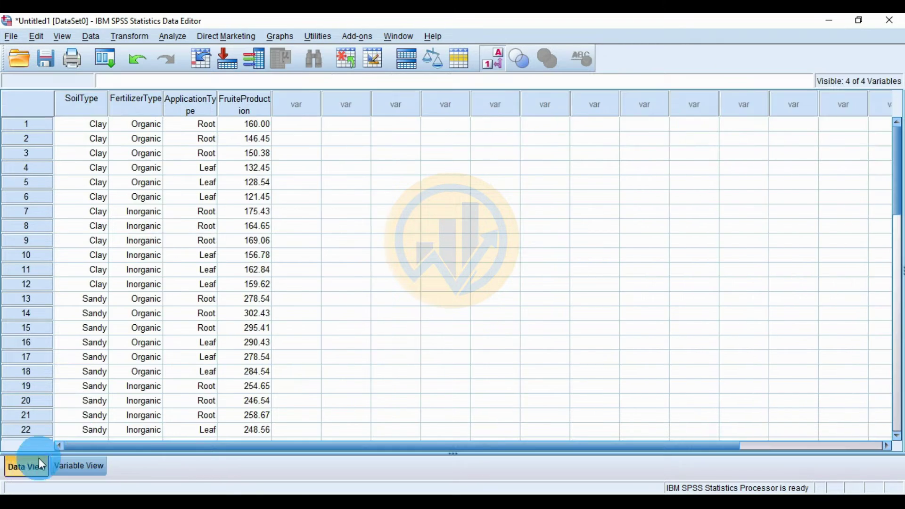
click(174, 37)
click(186, 115)
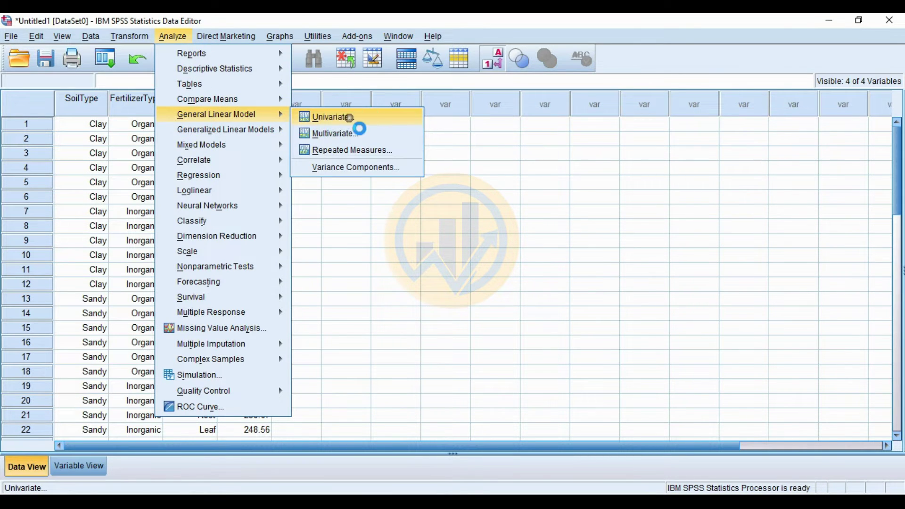
click(353, 119)
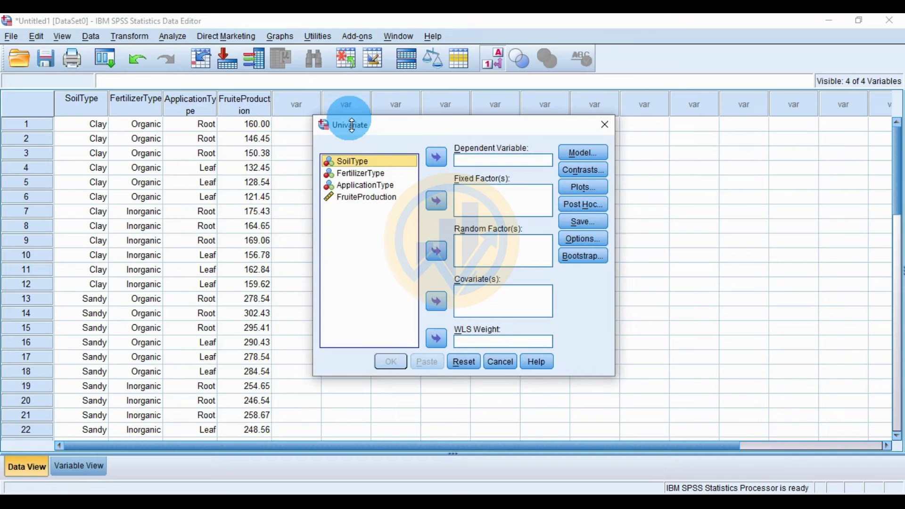
click(435, 200)
click(363, 162)
click(431, 203)
click(371, 162)
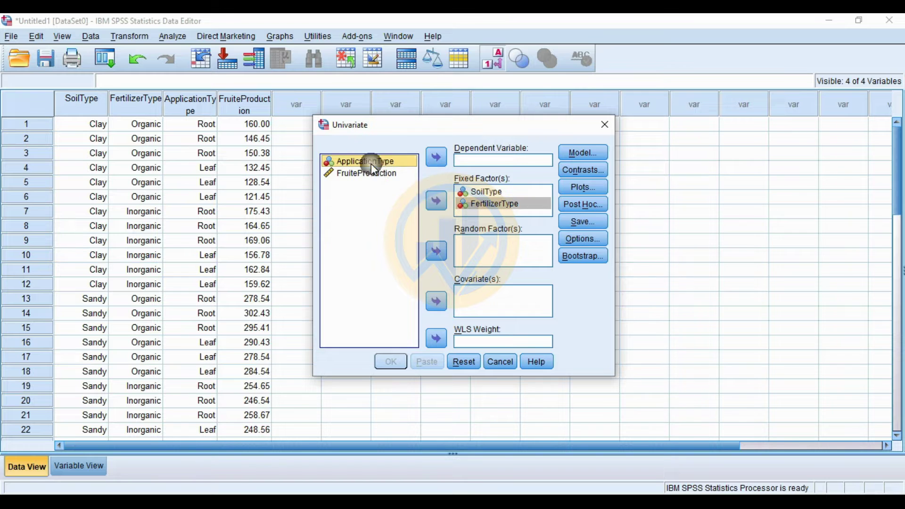
click(437, 203)
click(358, 164)
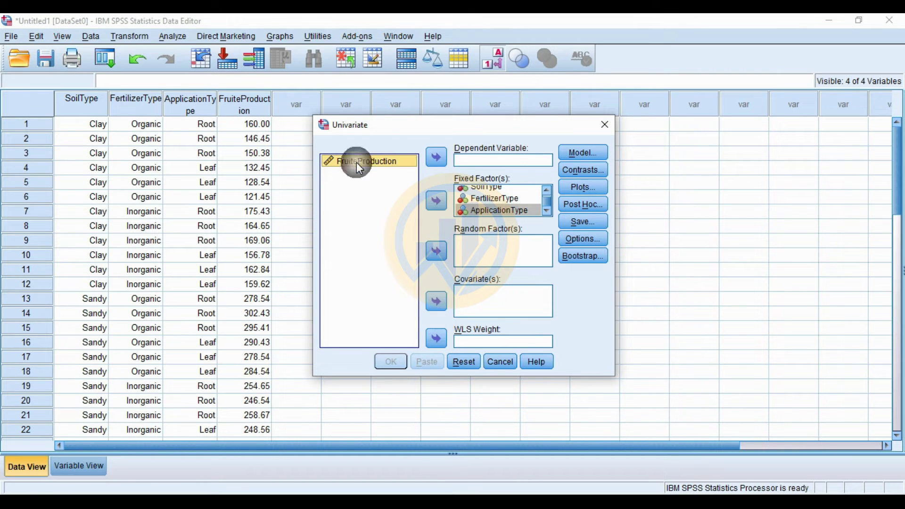
click(437, 158)
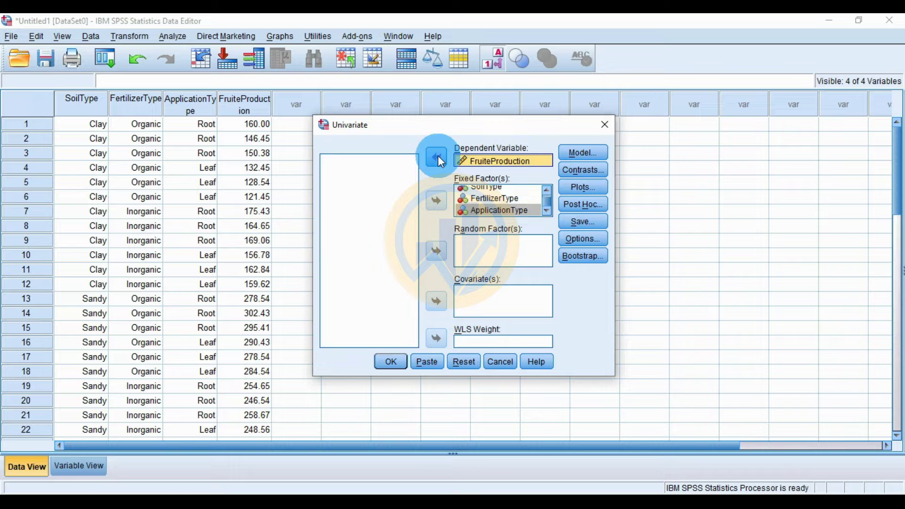
Add a profile plot with SoilType on the horizontal axis, FertilizerType as separate lines and ApplicationType as separate plots.
click(595, 190)
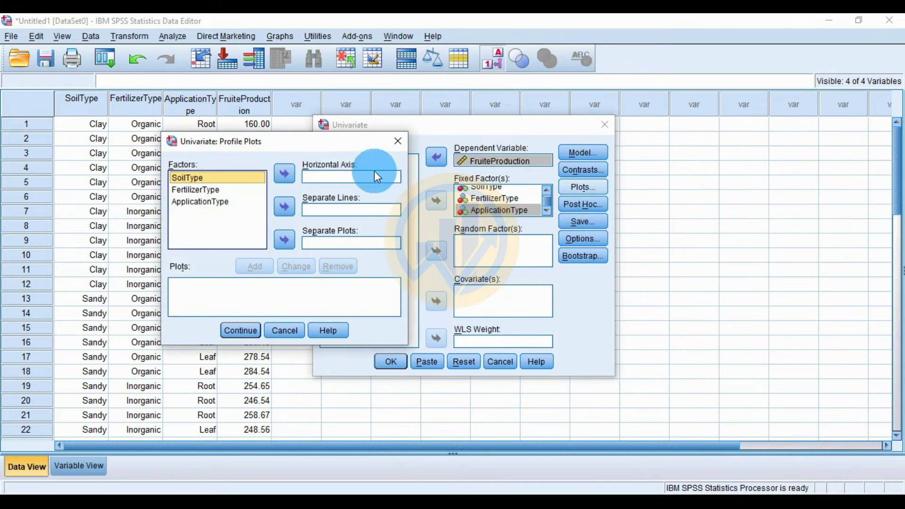
drag(330, 140, 289, 130)
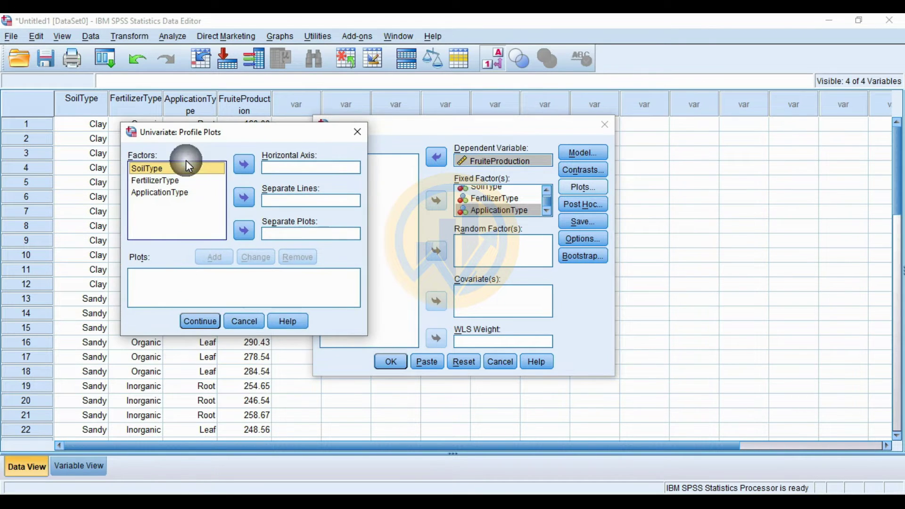
click(244, 165)
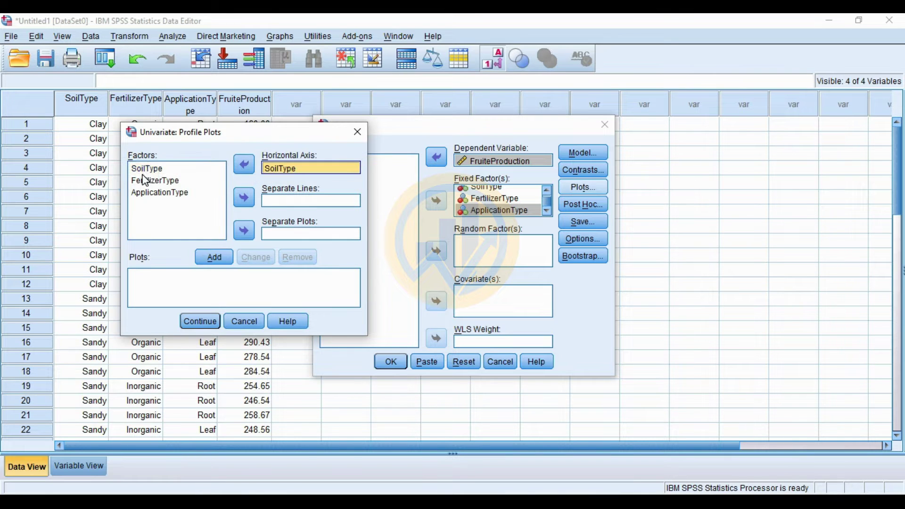
click(146, 180)
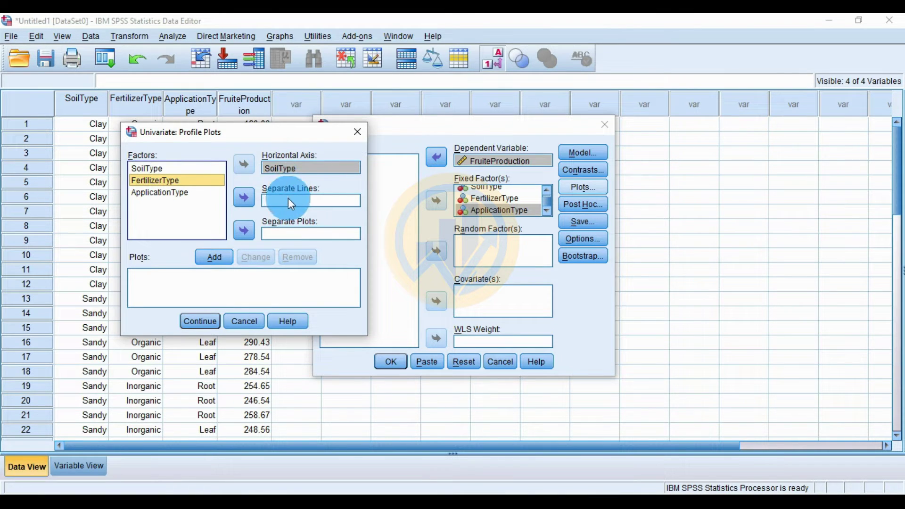
click(245, 199)
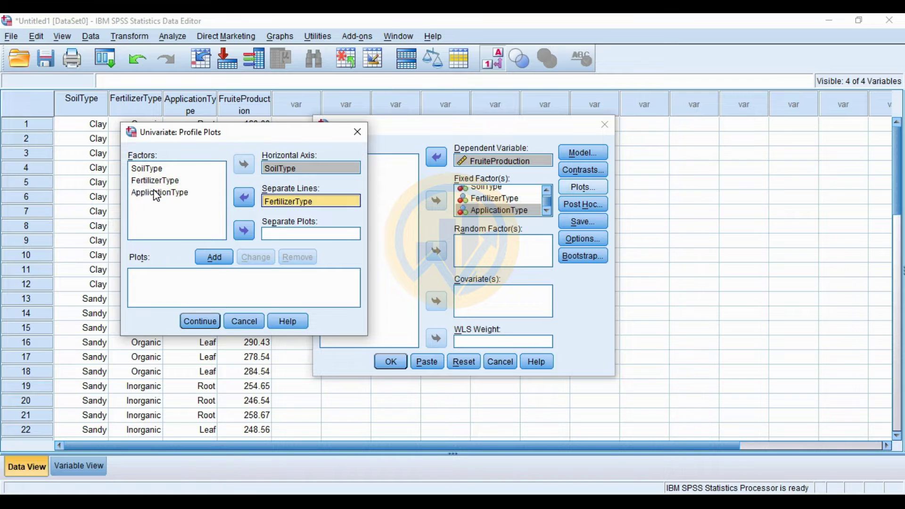
click(157, 193)
click(245, 232)
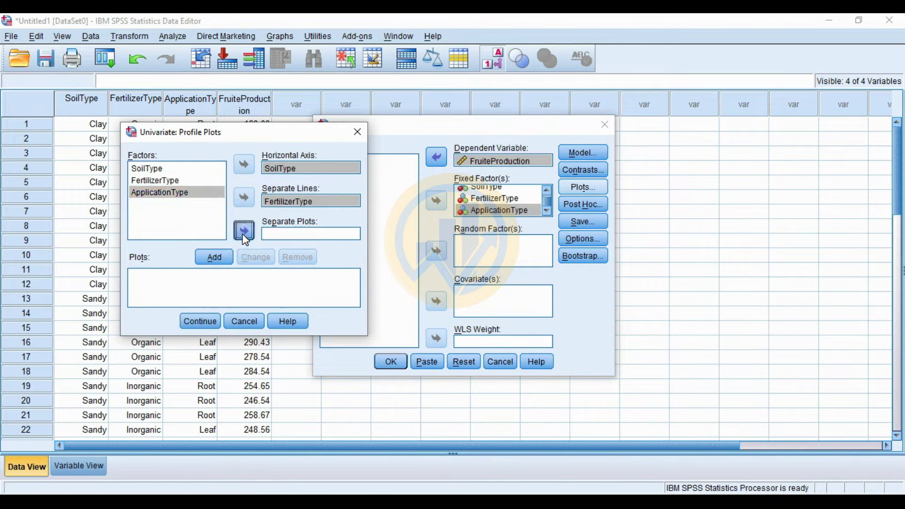
click(224, 260)
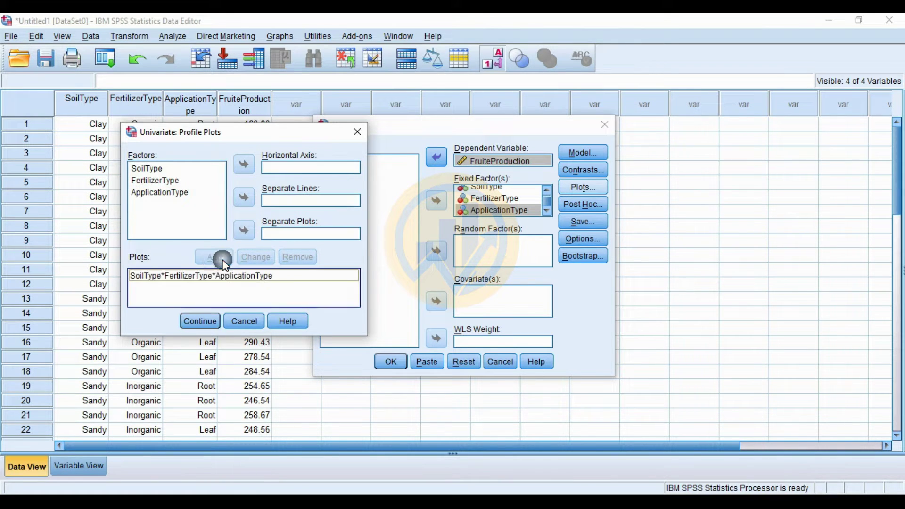
click(208, 324)
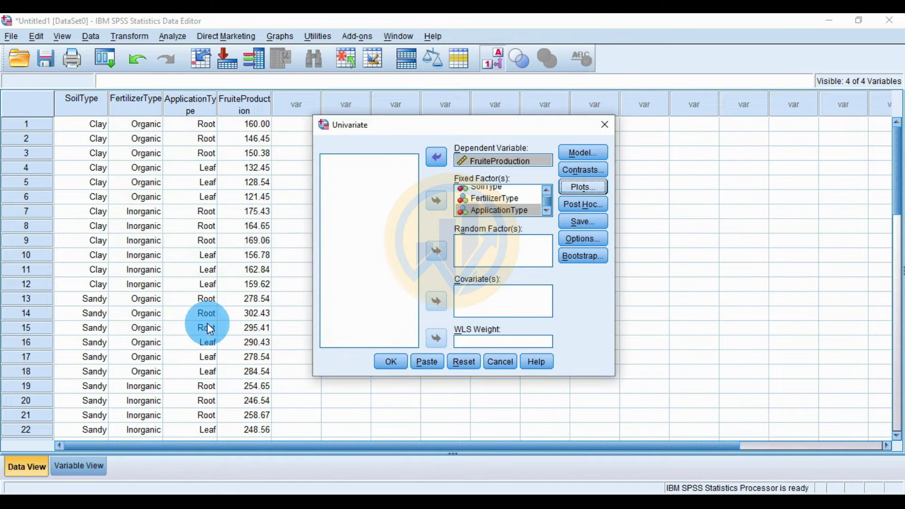
Request marginal means for SoilType*FertilizerType*ApplicationType, descriptive statistics and homogeneity tests, and run the univariate analysis.
click(576, 241)
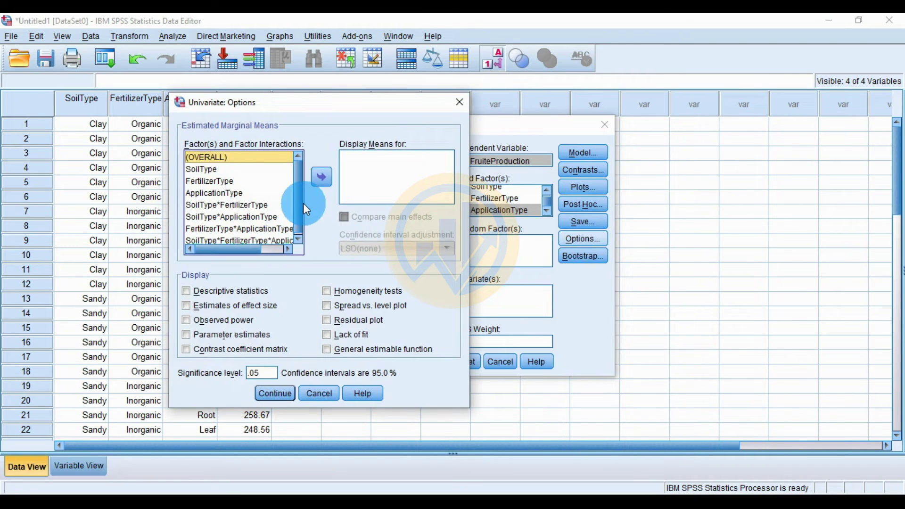
scroll(303, 203, down, 1)
click(233, 238)
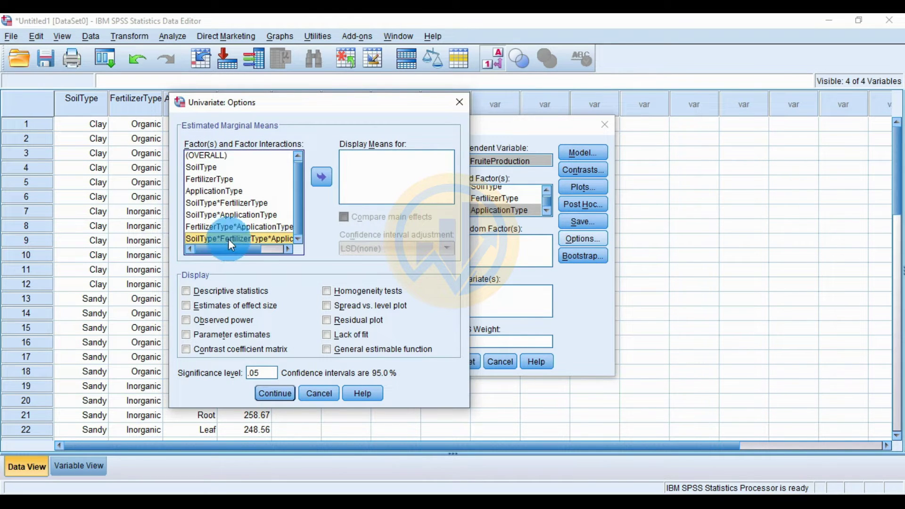
click(322, 181)
click(199, 294)
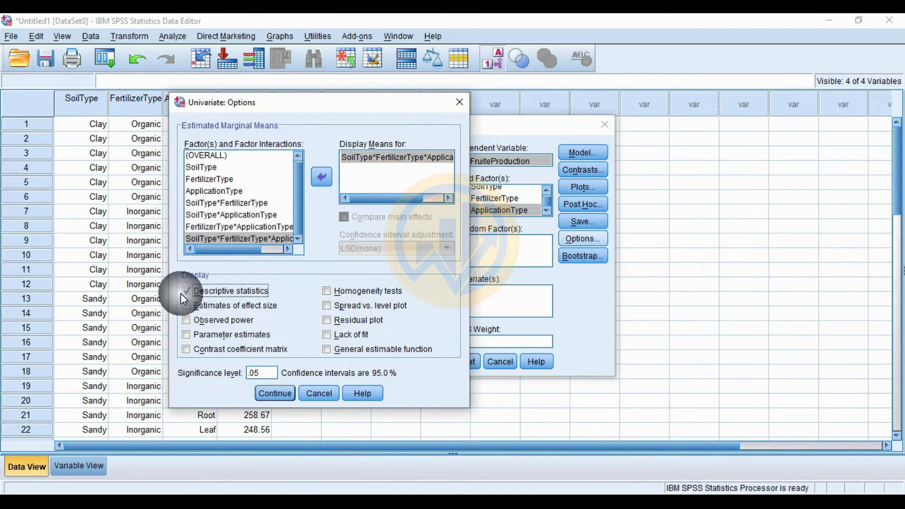
click(376, 295)
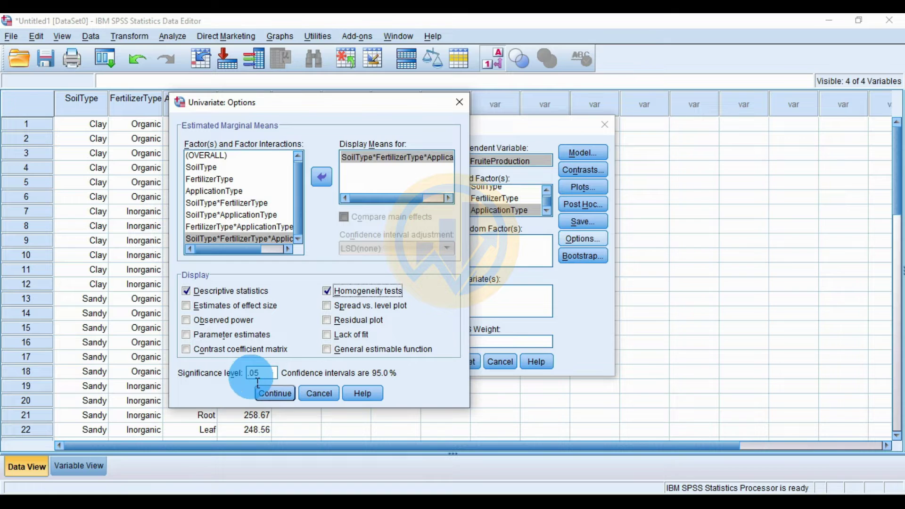
click(279, 395)
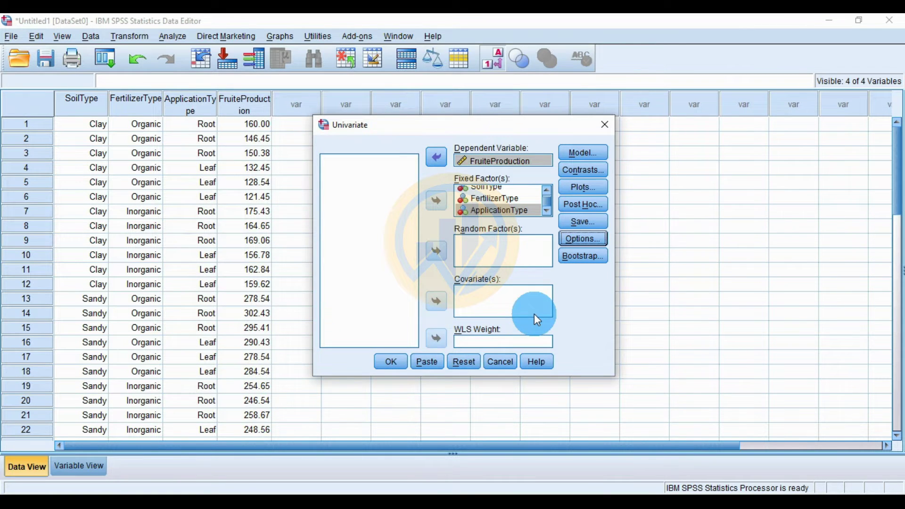
click(394, 361)
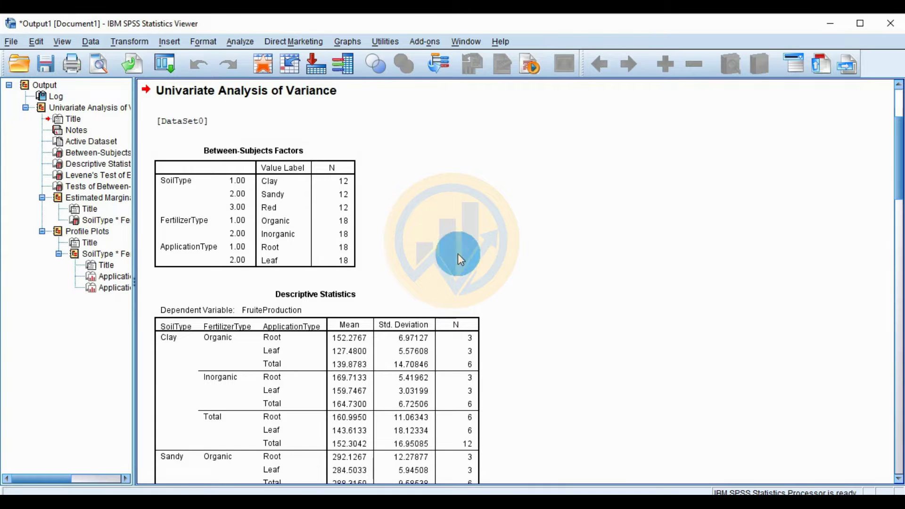
Examine the Between-Subjects Factors table and the Descriptive Statistics for all soil, fertilizer and application combinations.
click(218, 197)
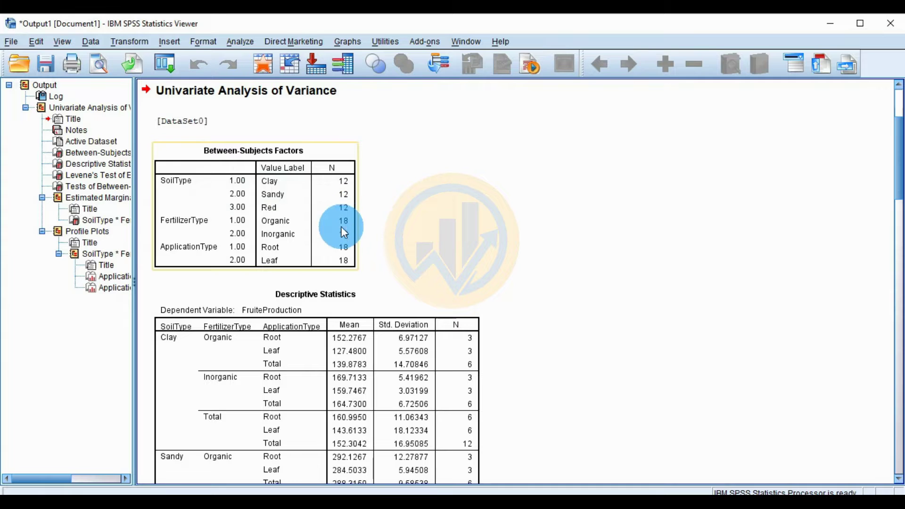
scroll(505, 229, down, 3)
click(423, 257)
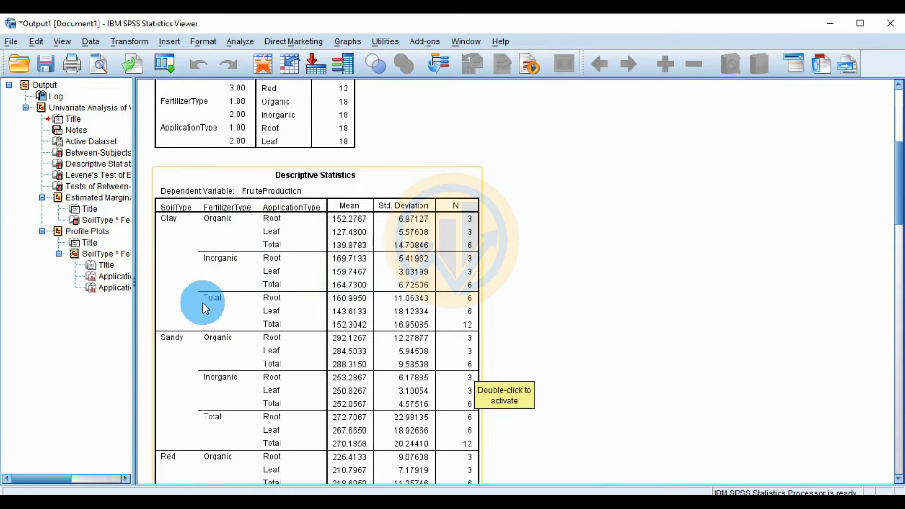
scroll(189, 301, down, 3)
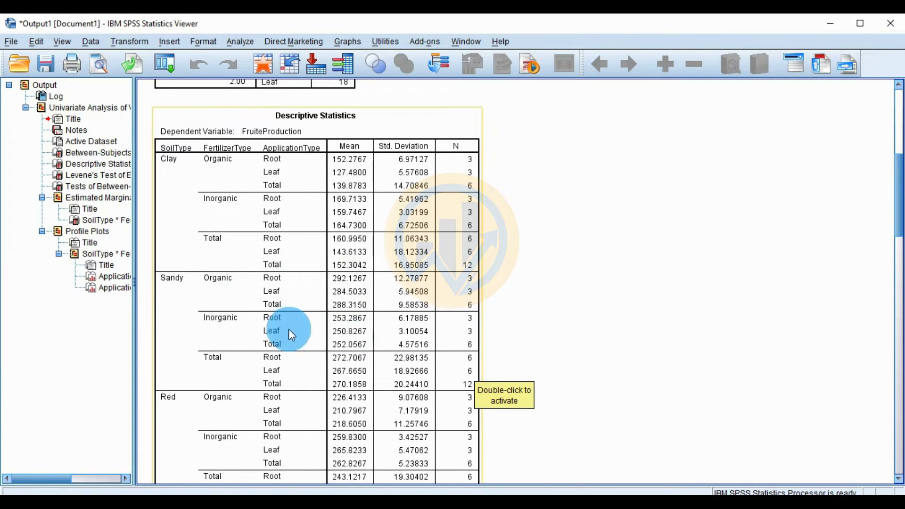
scroll(307, 359, down, 3)
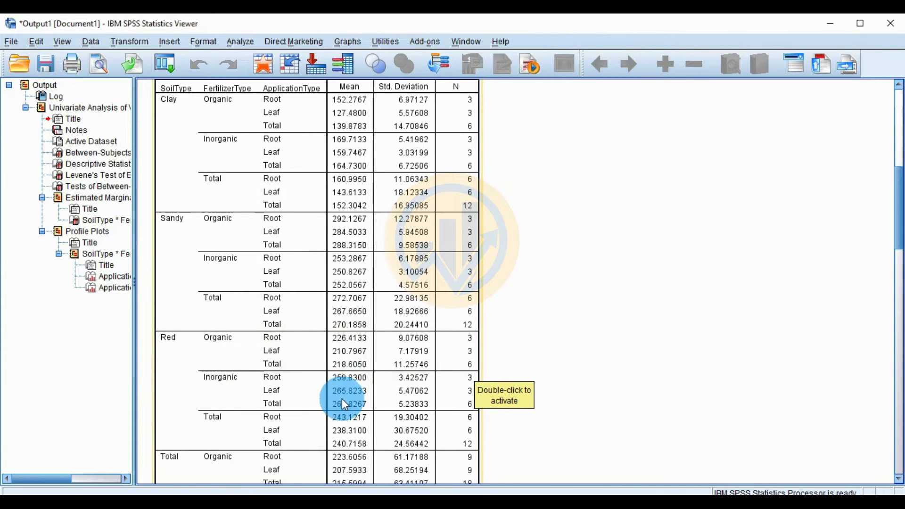
scroll(352, 398, down, 3)
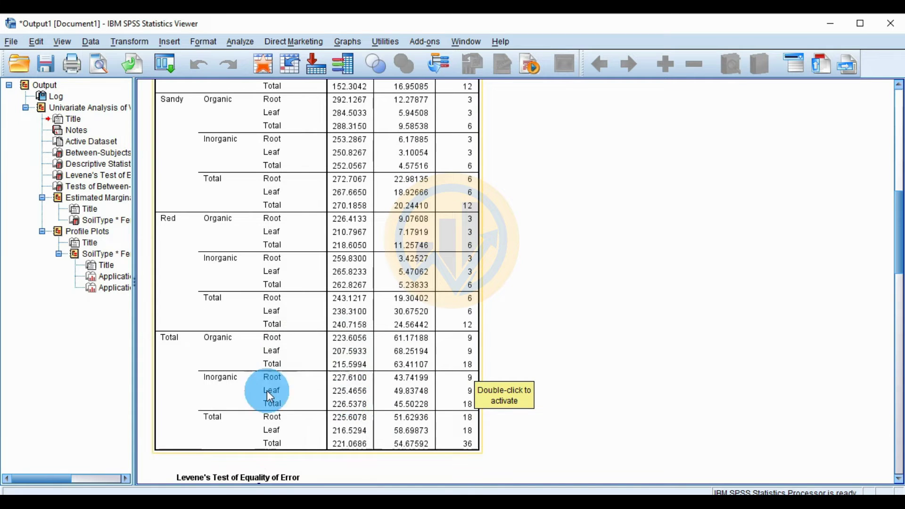
Examine Levene's test of equality of error variances and the Tests of Between-Subjects Effects, including the R Squared footnote.
scroll(238, 368, down, 8)
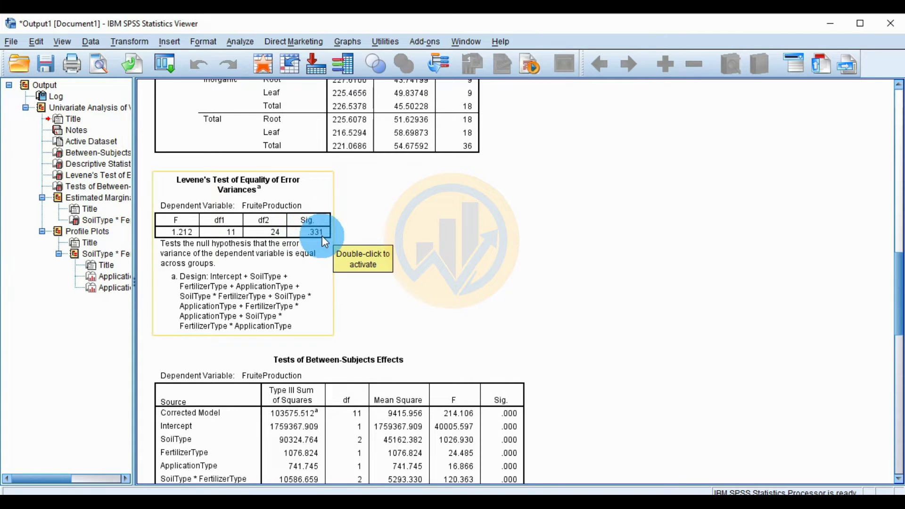
scroll(395, 253, down, 3)
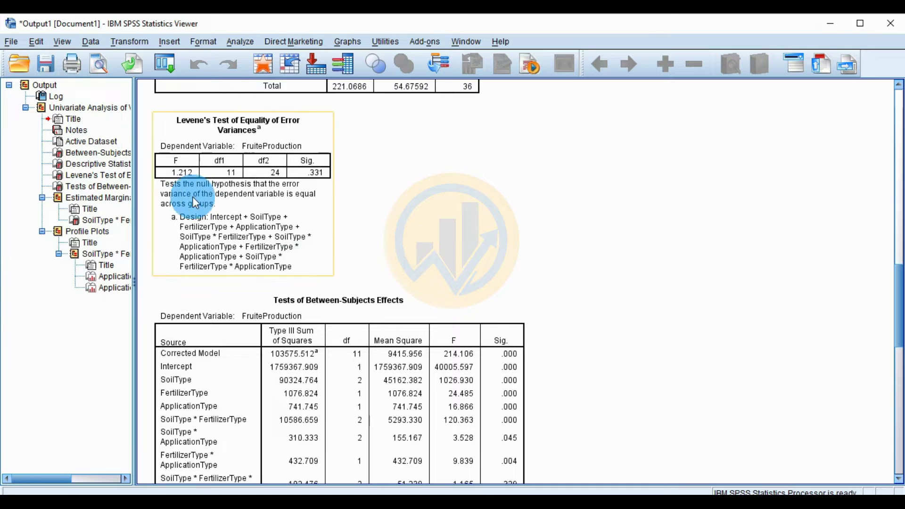
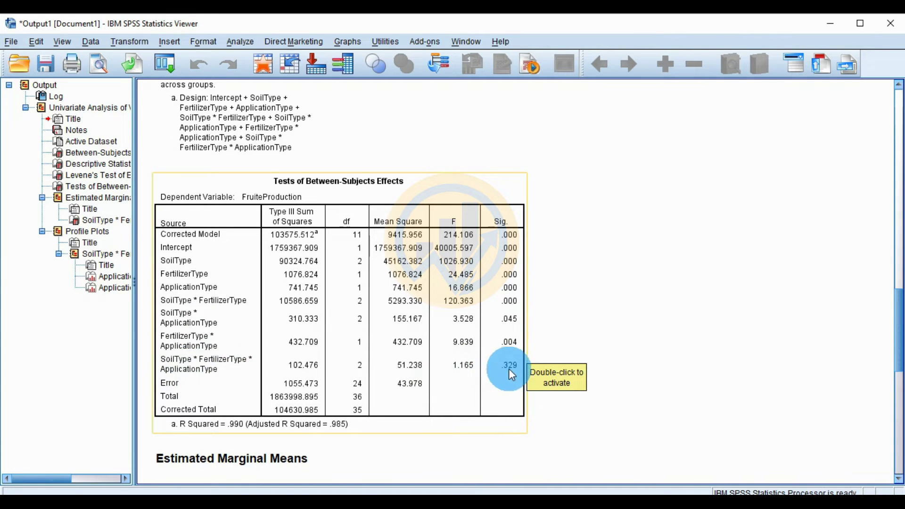
click(239, 438)
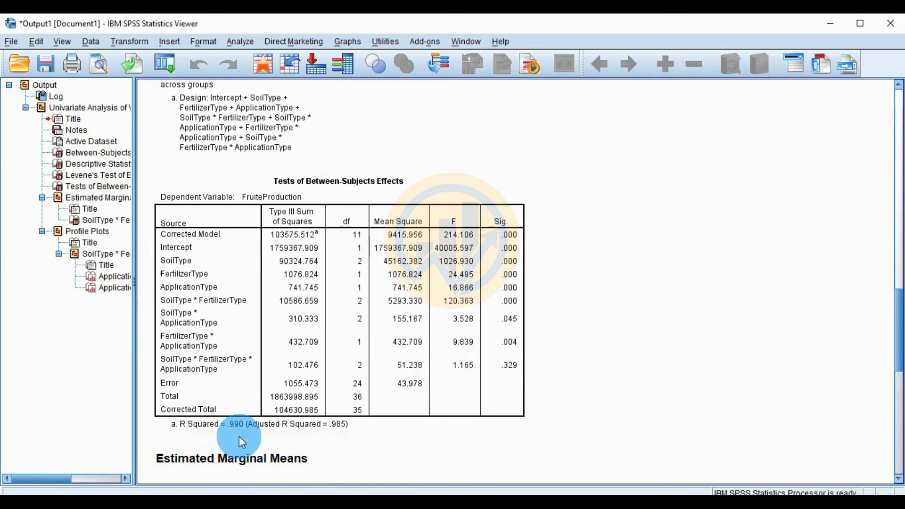
click(233, 433)
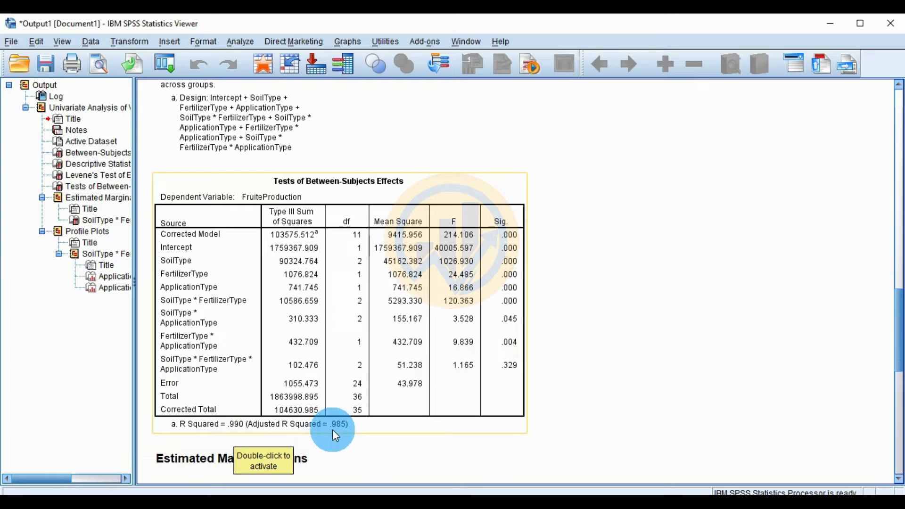
Examine the estimated marginal means and confidence intervals for the SoilType * FertilizerType * ApplicationType interaction.
scroll(488, 438, down, 3)
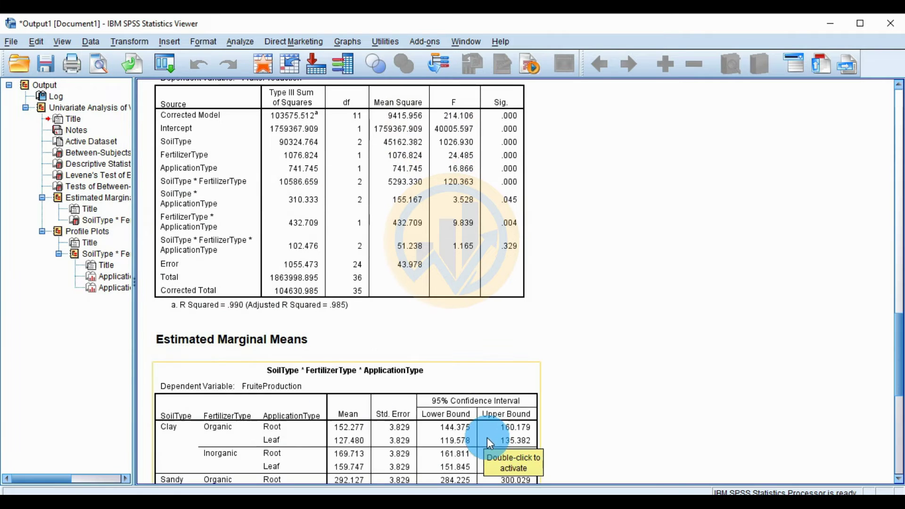
scroll(617, 359, down, 3)
scroll(629, 361, up, 2)
click(355, 334)
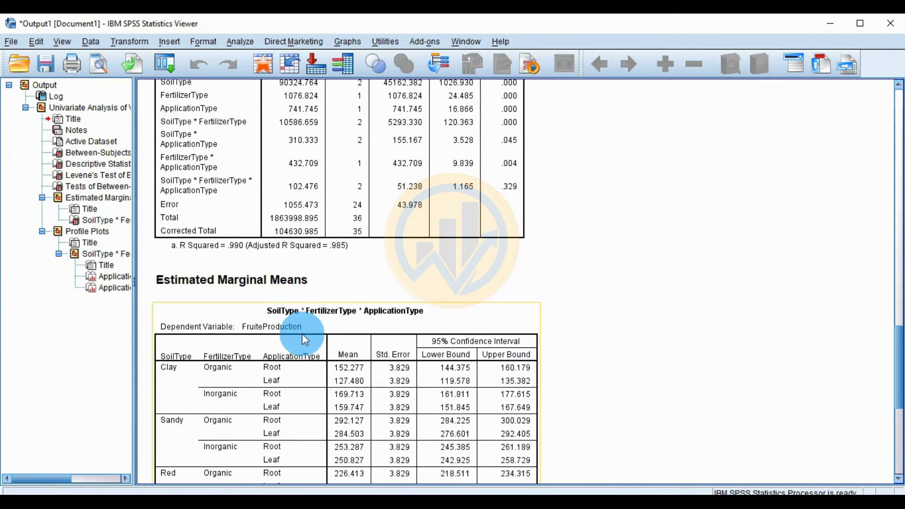
scroll(705, 328, down, 3)
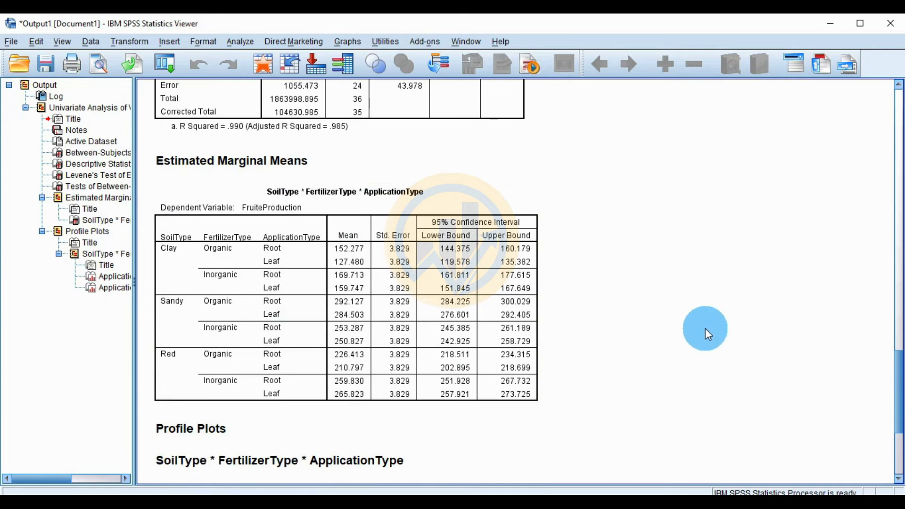
click(252, 317)
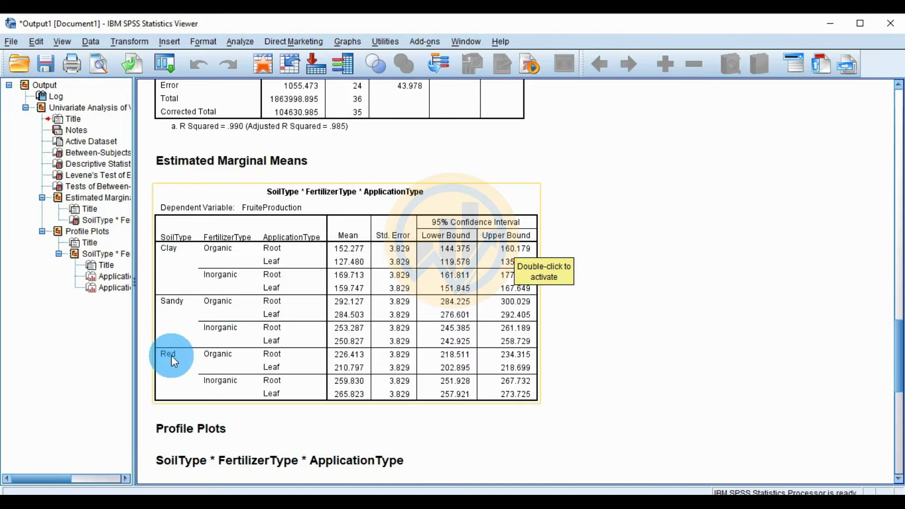
Compare the profile plots of FruiteProduction marginal means for the Root and Leaf application types.
scroll(299, 344, down, 5)
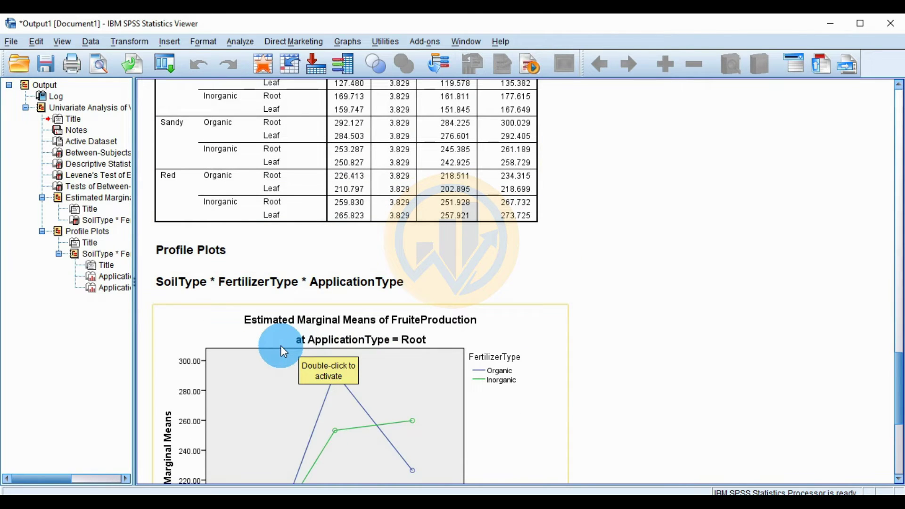
scroll(404, 344, down, 3)
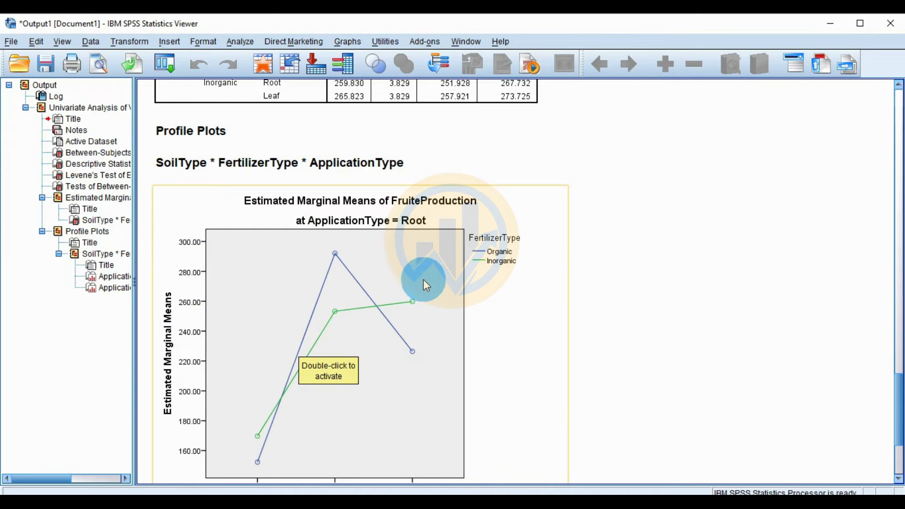
scroll(423, 285, down, 4)
scroll(412, 293, down, 5)
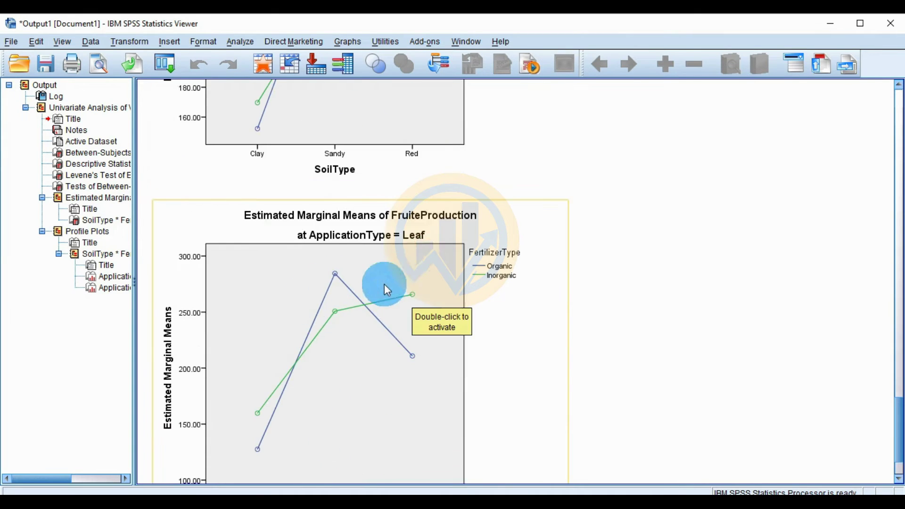
scroll(384, 284, up, 8)
scroll(383, 285, down, 2)
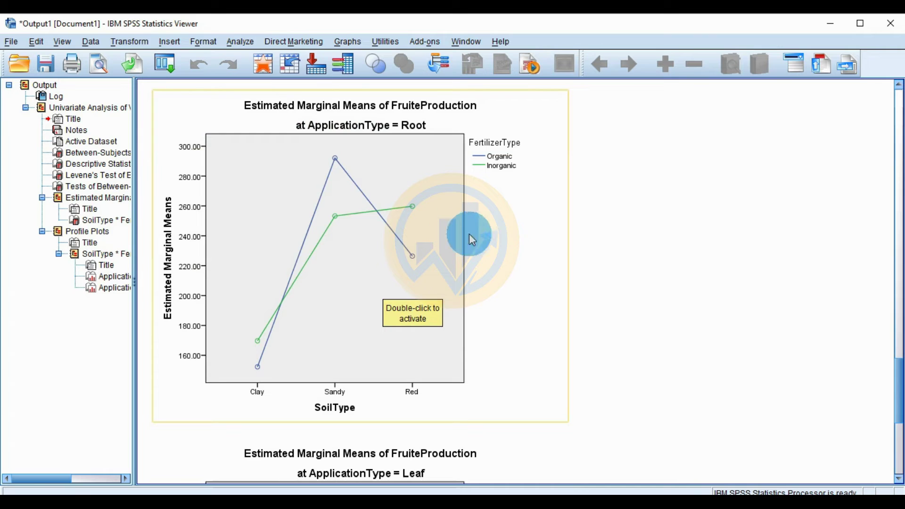
click(492, 232)
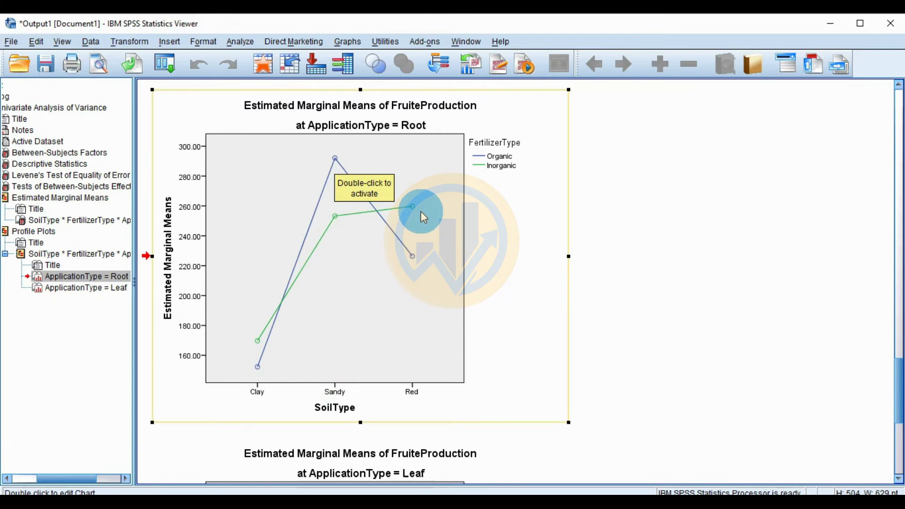
scroll(486, 301, down, 10)
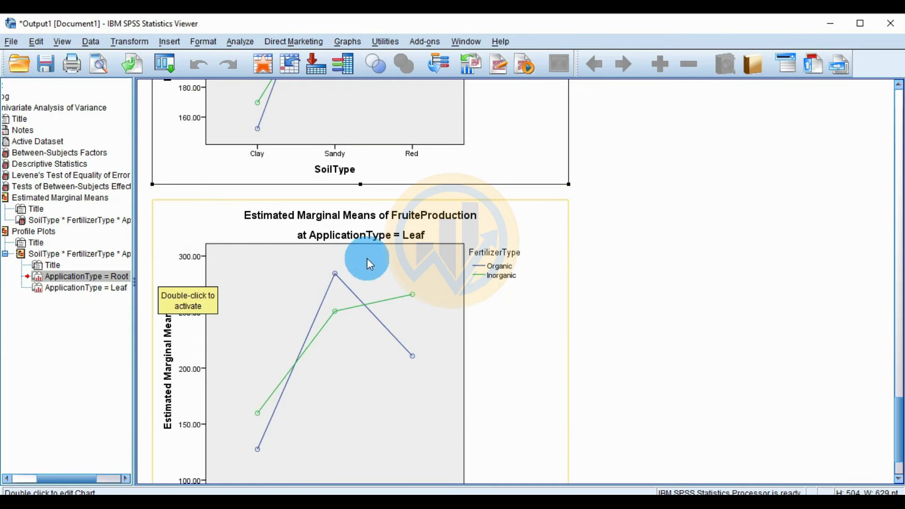
scroll(409, 252, down, 3)
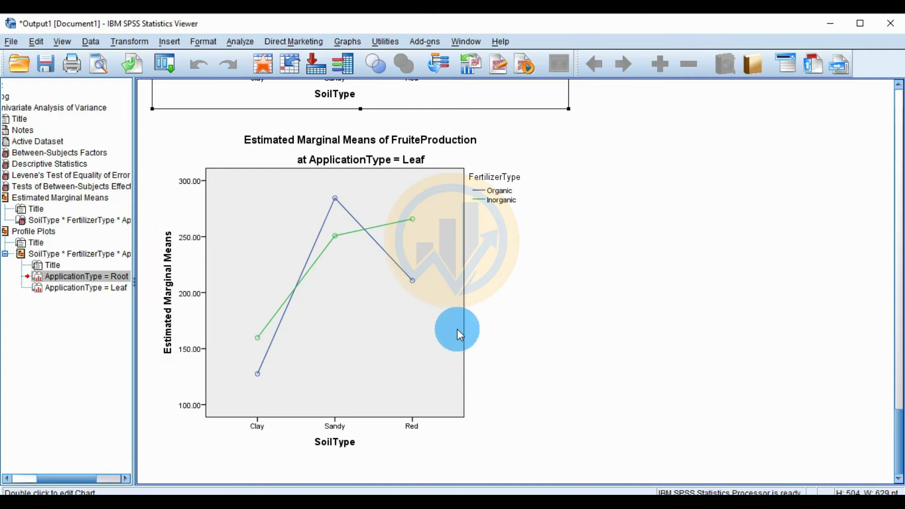
Open the Leaf profile plot in the Chart Editor and change the plot area's background fill to white.
double_click(419, 328)
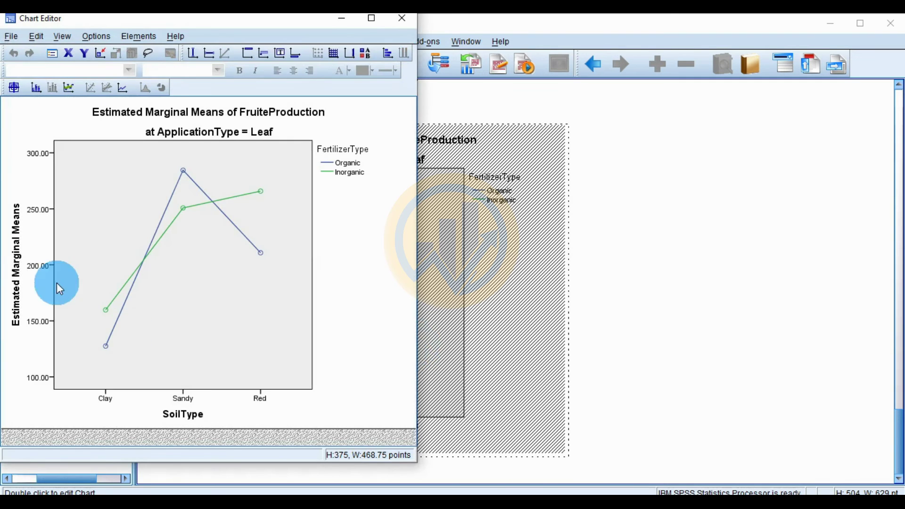
click(372, 21)
click(351, 172)
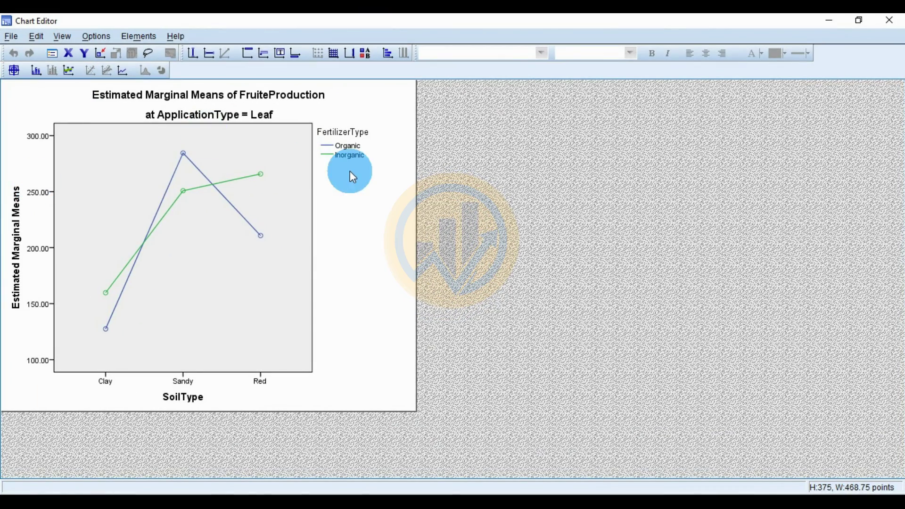
double_click(216, 281)
drag(782, 23, 623, 42)
click(681, 129)
click(643, 340)
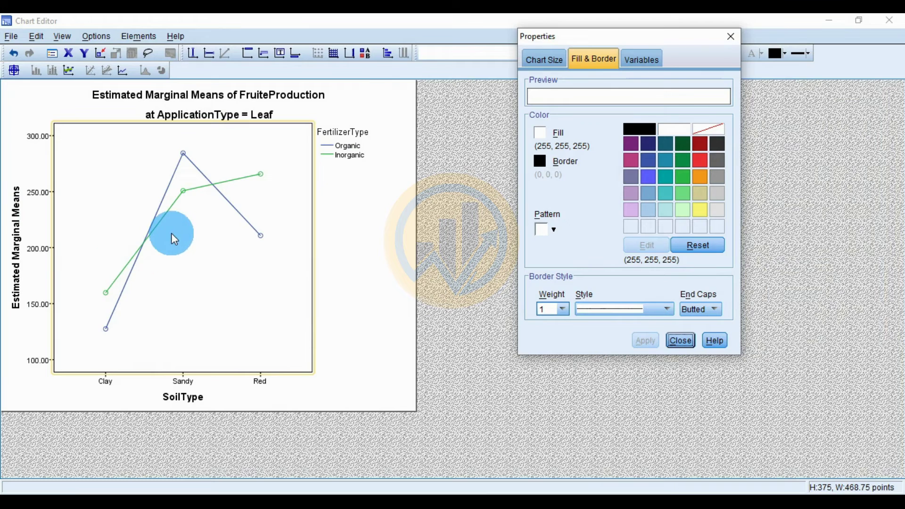
Set the weight of both FertilizerType lines in the plot to 2.
click(159, 217)
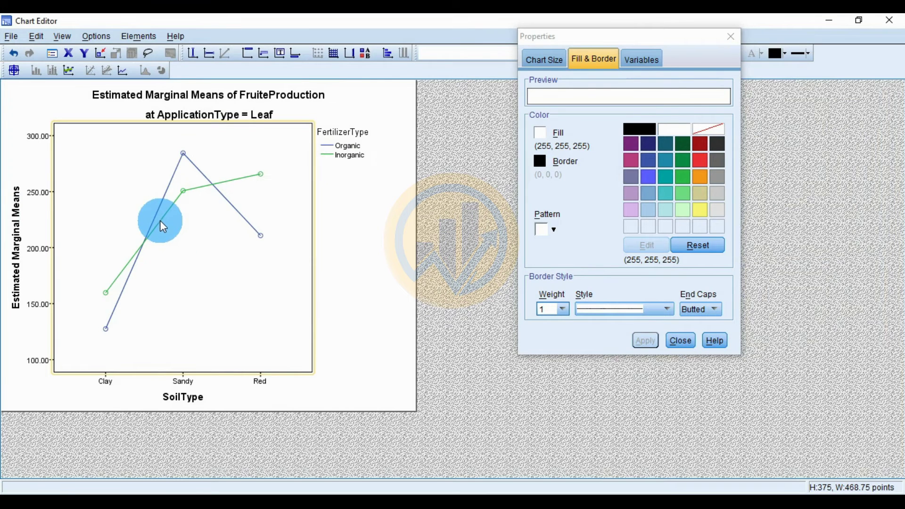
click(159, 222)
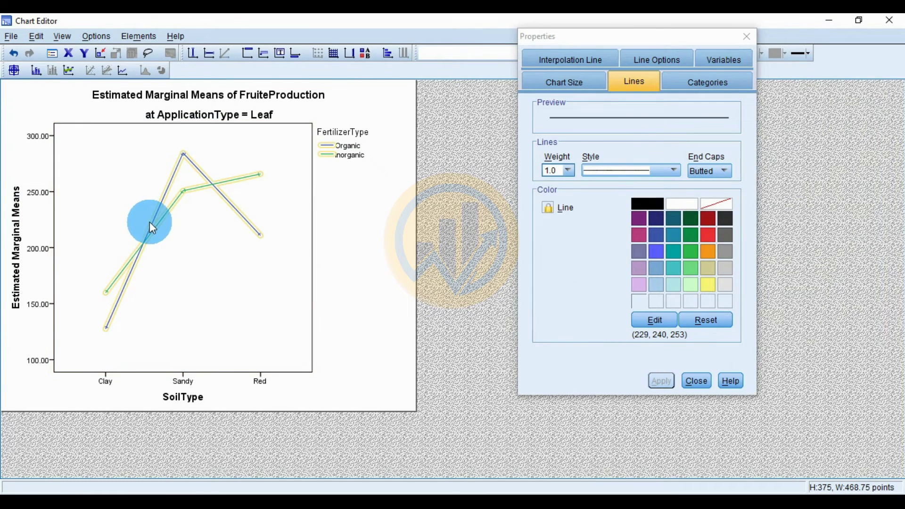
click(569, 171)
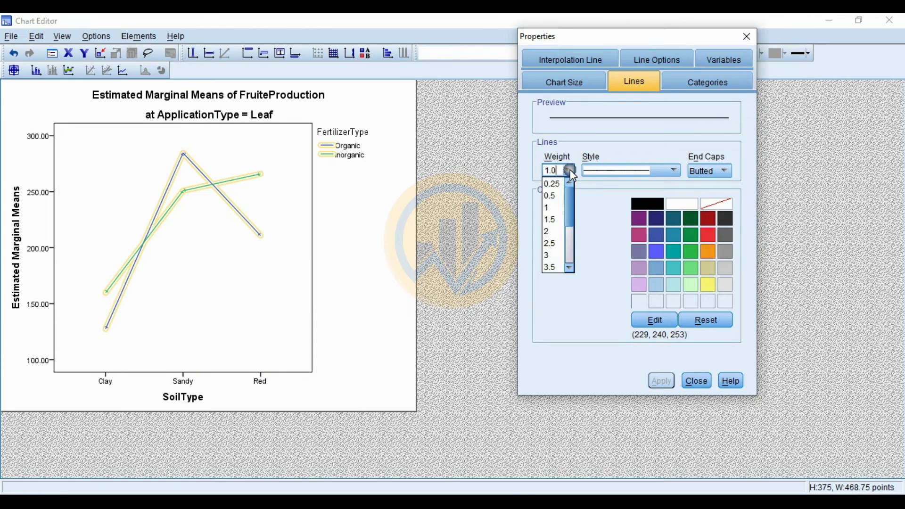
click(554, 231)
click(656, 381)
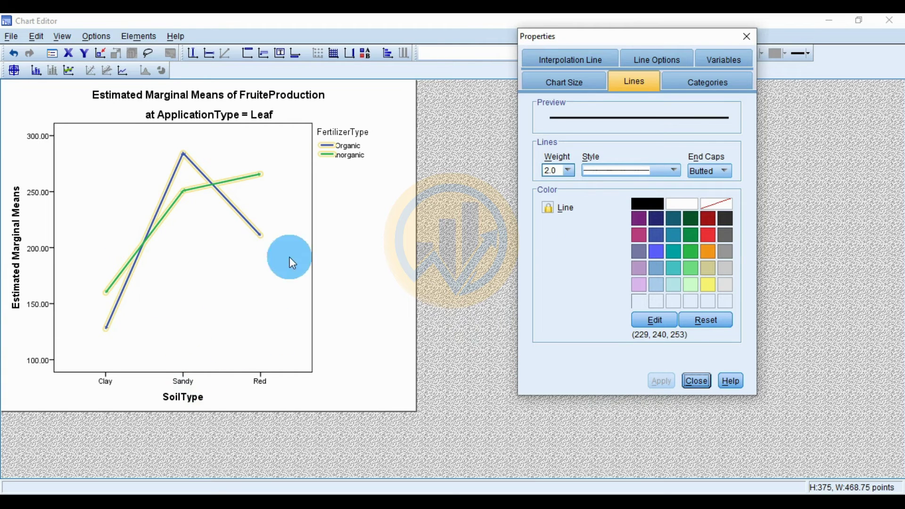
Change the font of the vertical axis scale labels to Times New Roman.
click(40, 250)
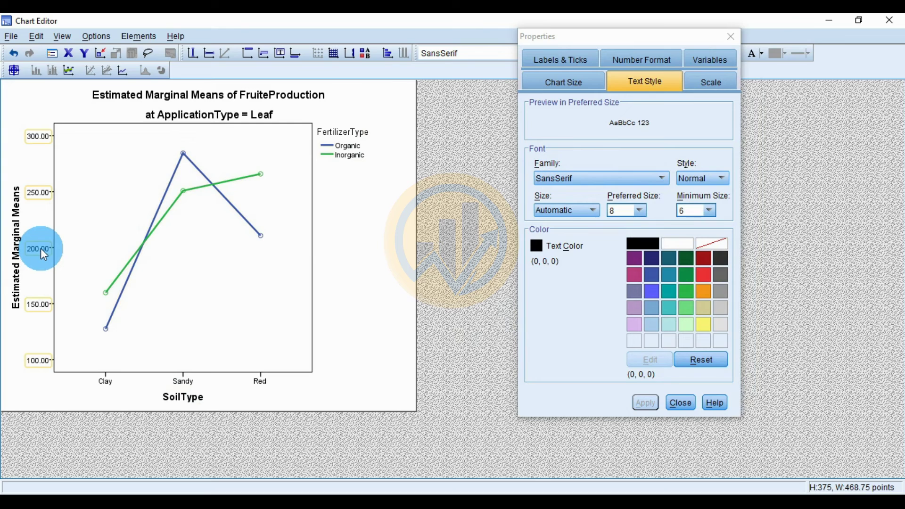
click(626, 183)
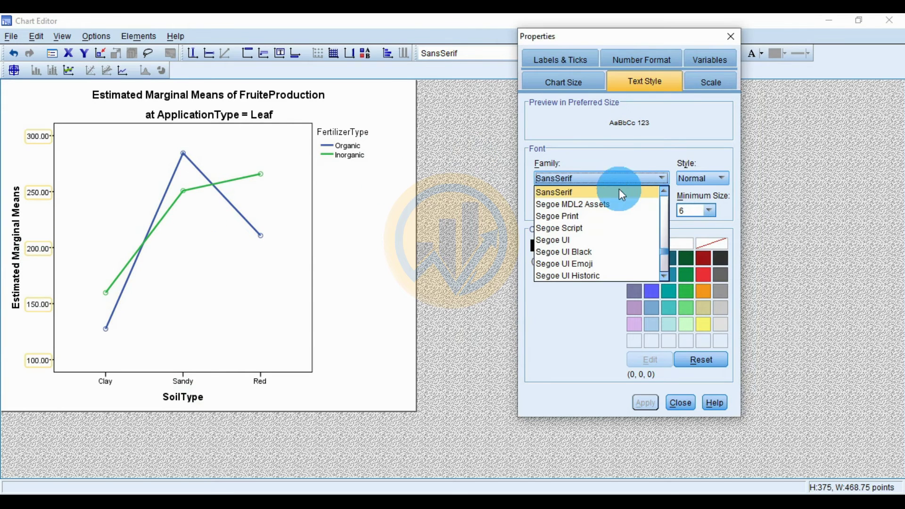
scroll(632, 234, down, 10)
scroll(633, 232, down, 2)
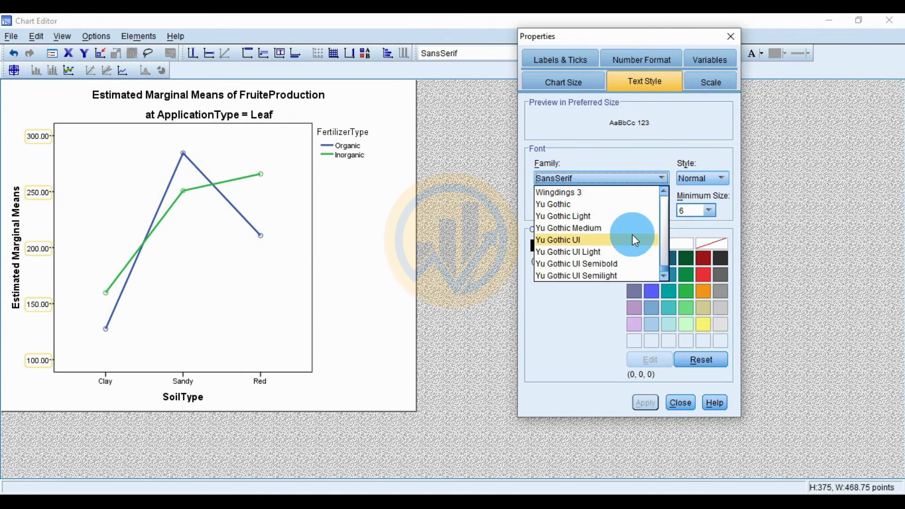
scroll(633, 234, up, 13)
scroll(632, 234, up, 8)
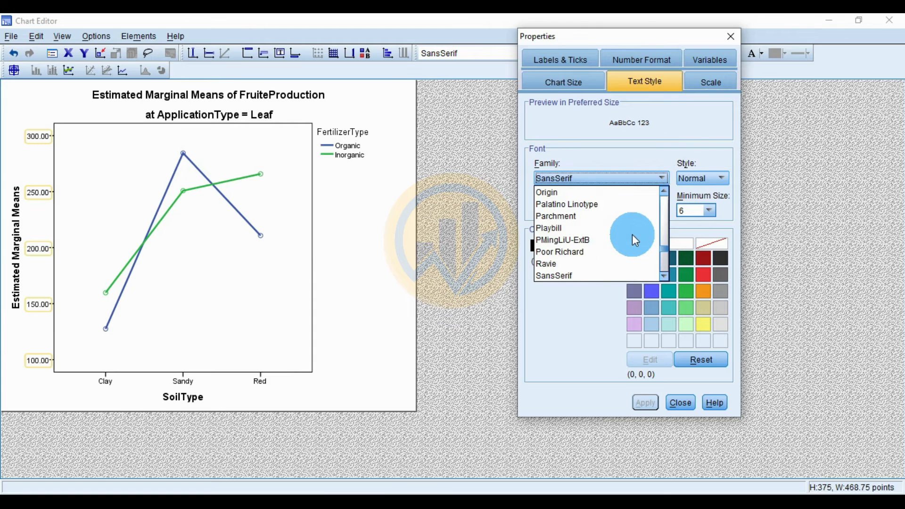
scroll(632, 234, up, 3)
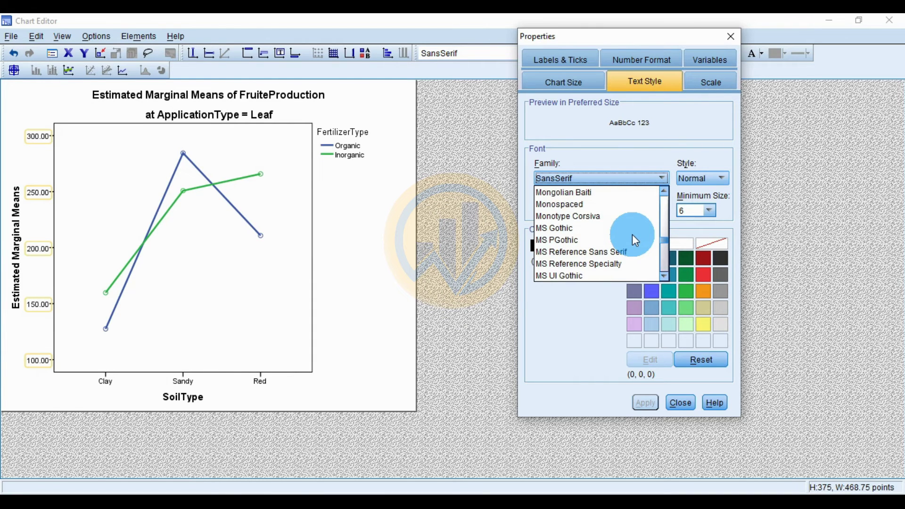
scroll(633, 234, down, 3)
scroll(632, 234, down, 3)
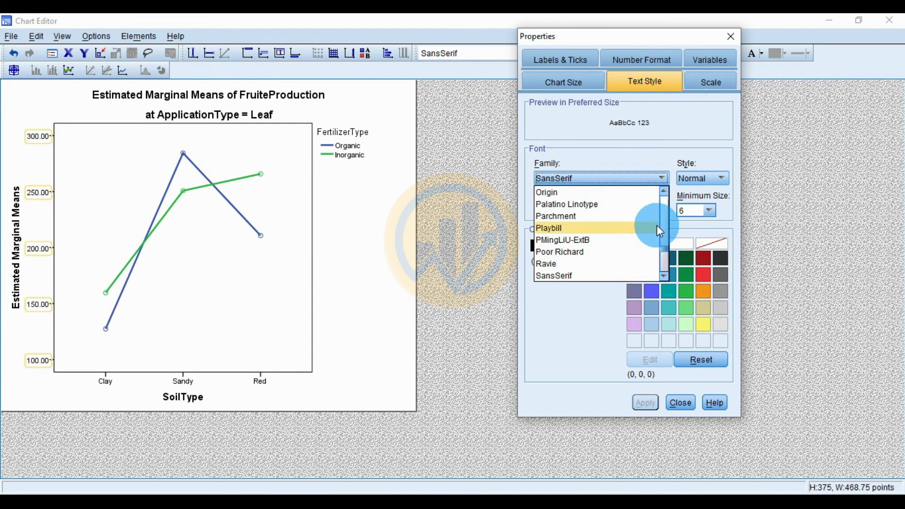
scroll(615, 250, down, 5)
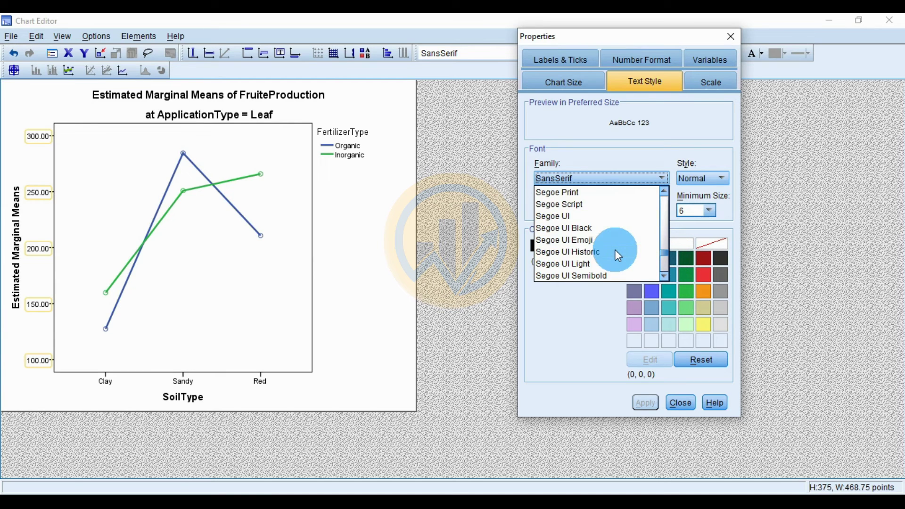
scroll(615, 250, down, 8)
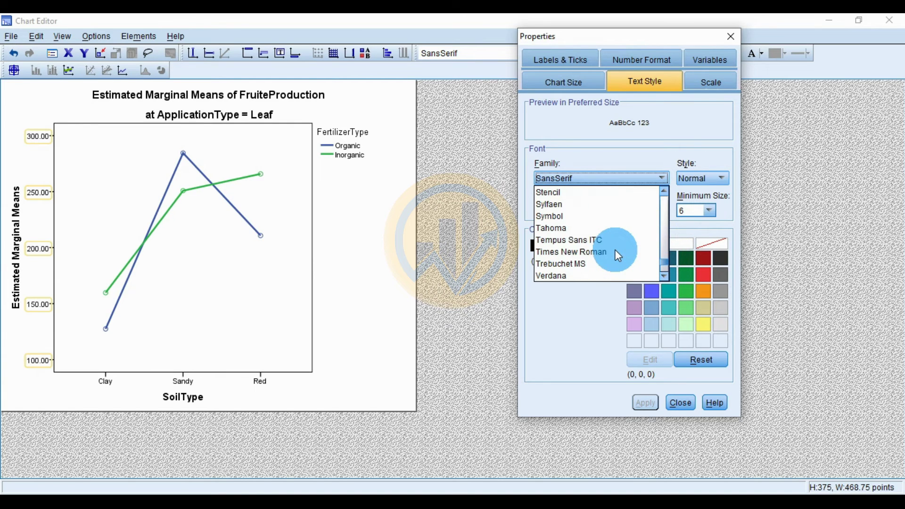
click(601, 253)
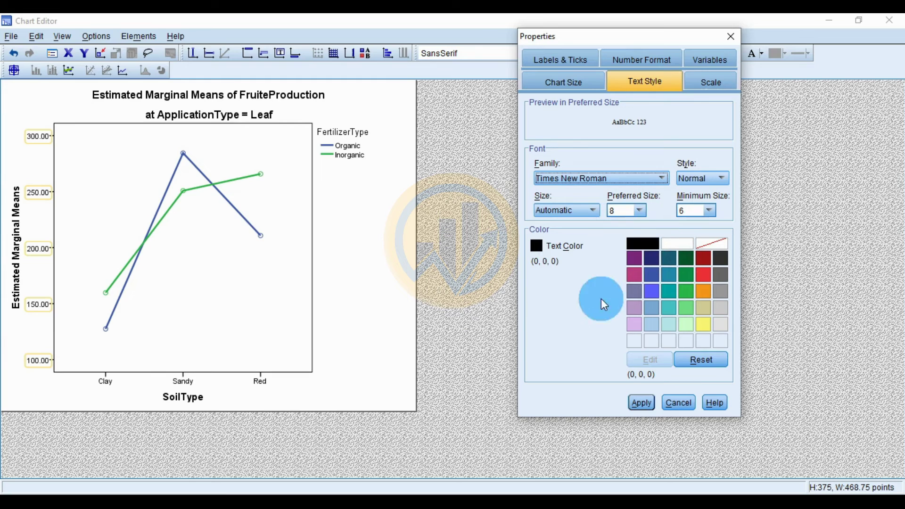
click(642, 405)
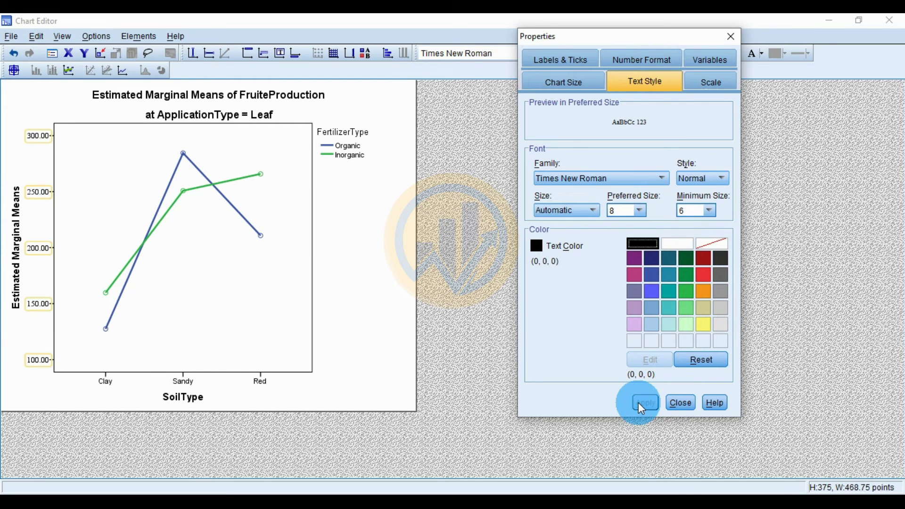
Set the preferred text size of the vertical axis scale labels to 10, keeping automatic sizing.
click(640, 210)
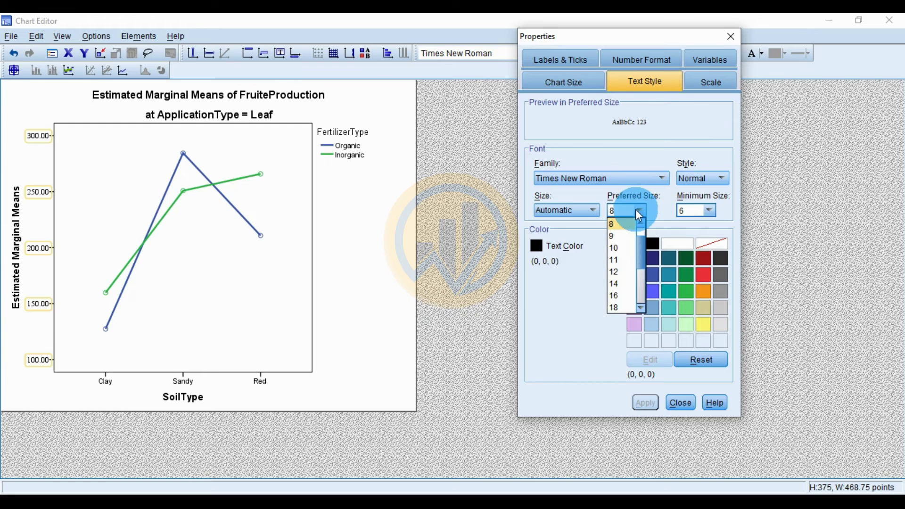
click(618, 249)
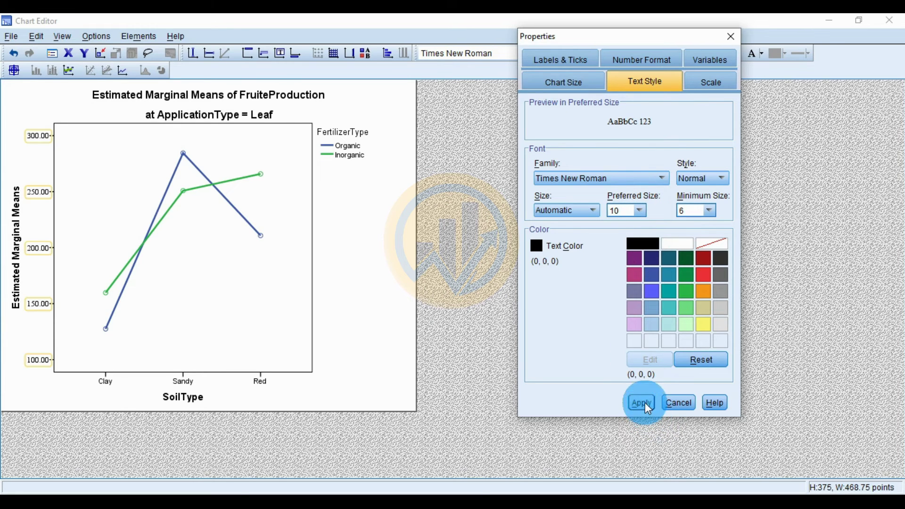
click(642, 403)
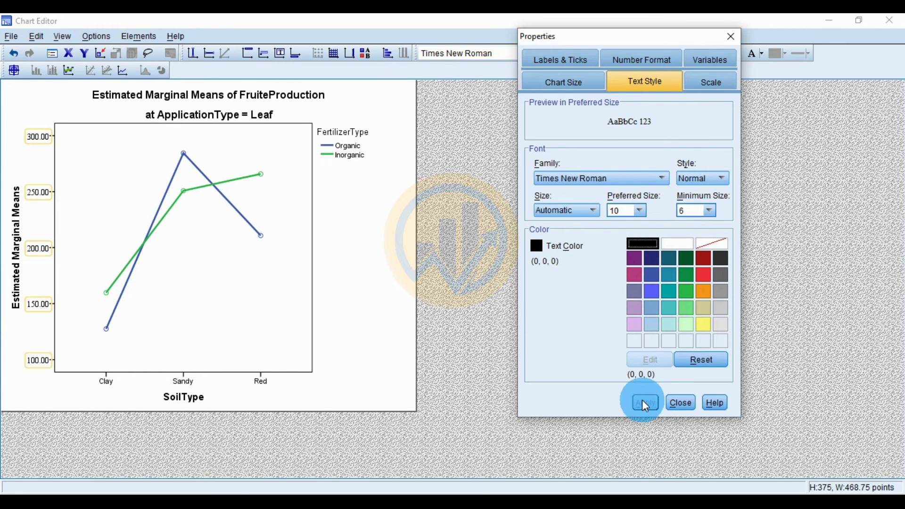
click(587, 210)
click(590, 210)
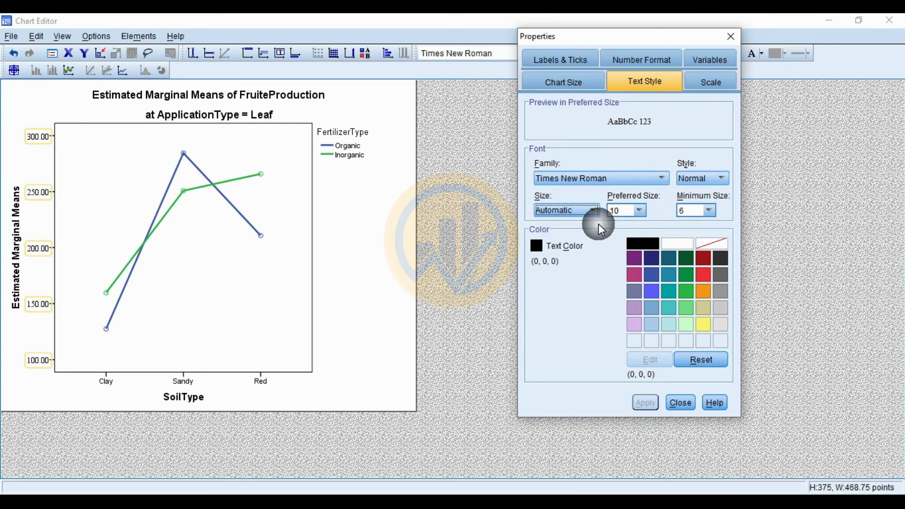
Format the Clay, Sandy and Red axis labels in Times New Roman with preferred size 10 and minimum size 8.
click(117, 382)
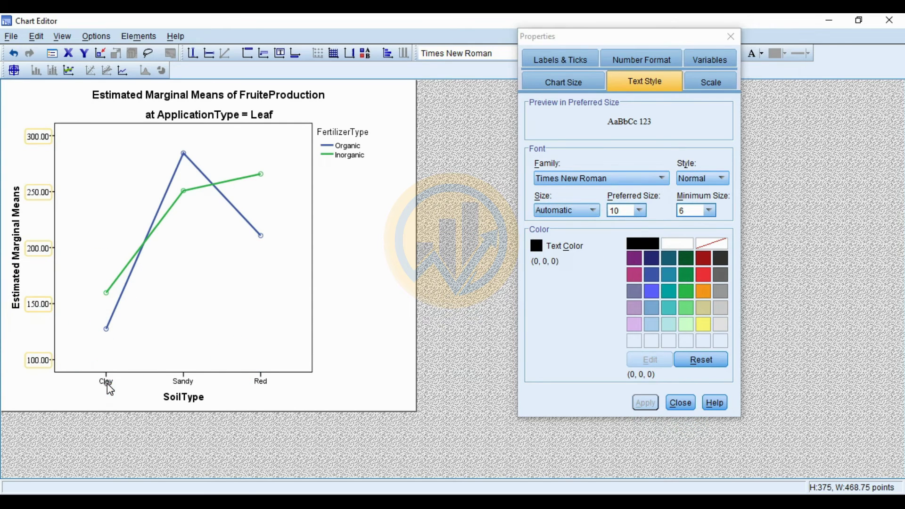
click(106, 382)
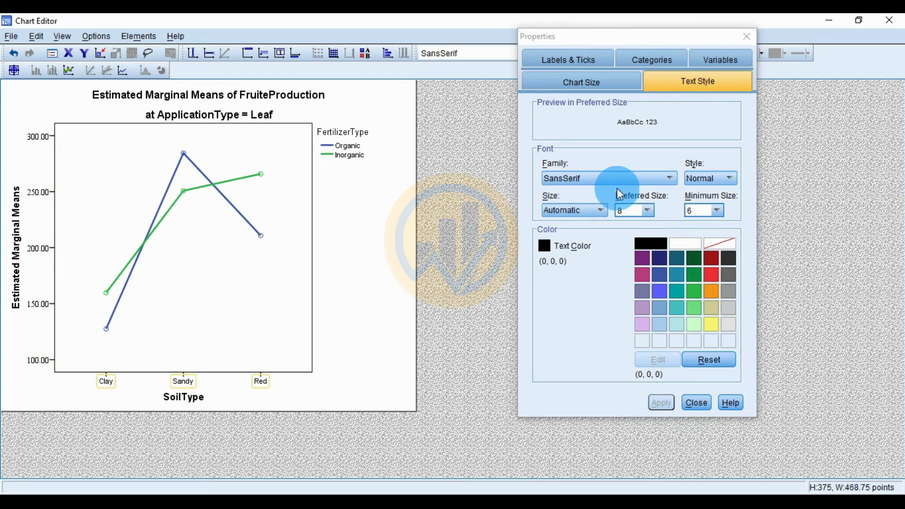
click(627, 178)
scroll(604, 244, down, 8)
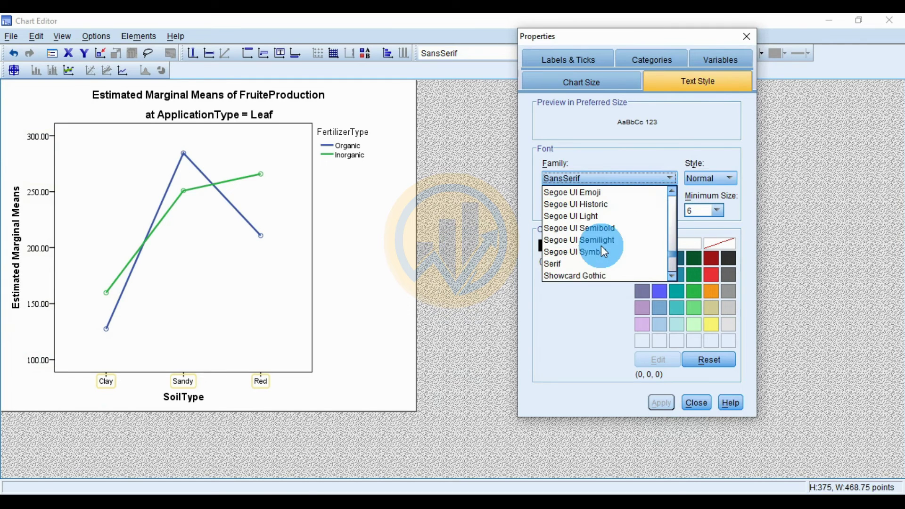
click(603, 241)
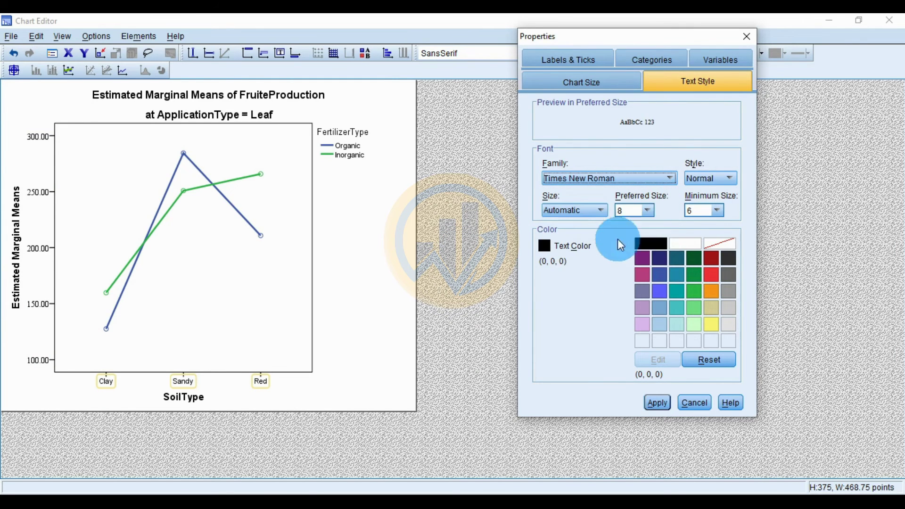
click(717, 212)
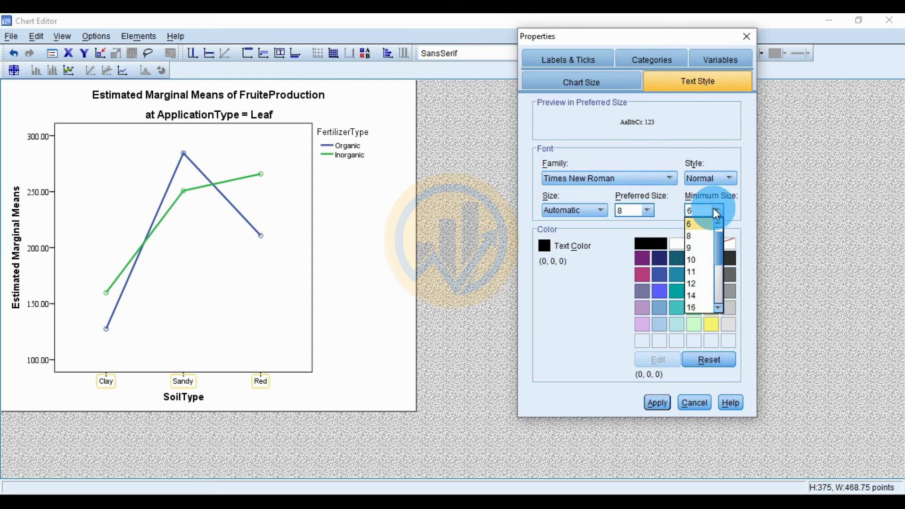
click(691, 236)
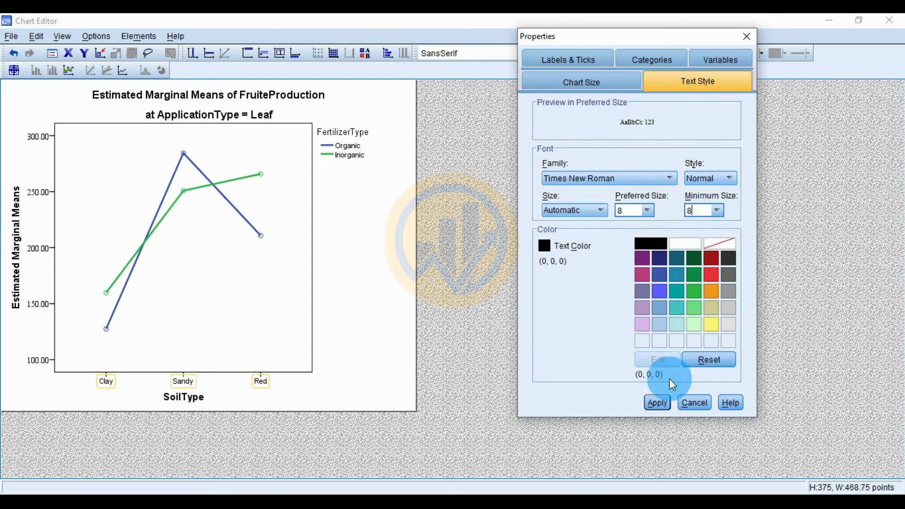
click(660, 404)
click(647, 211)
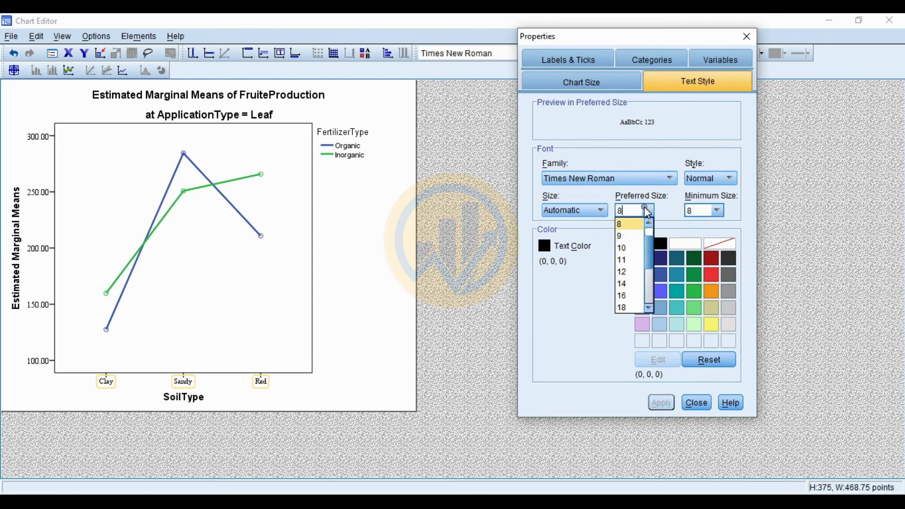
click(626, 248)
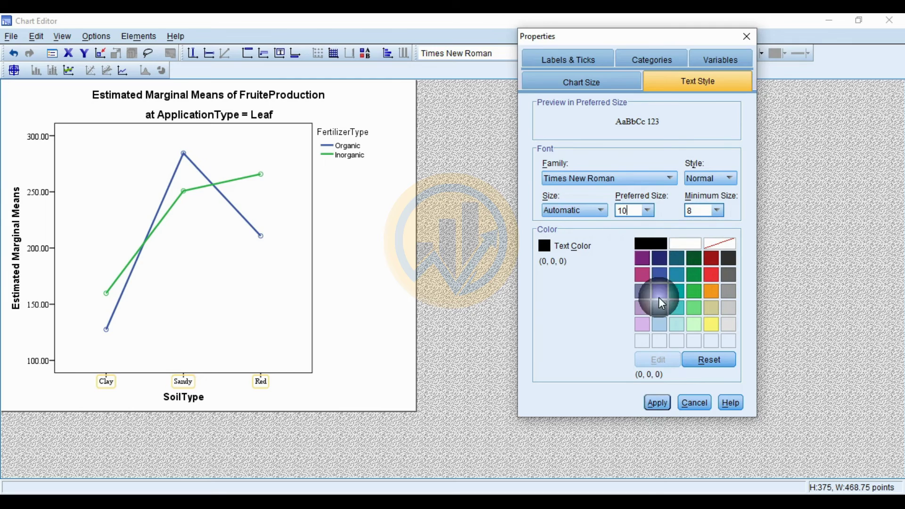
click(660, 403)
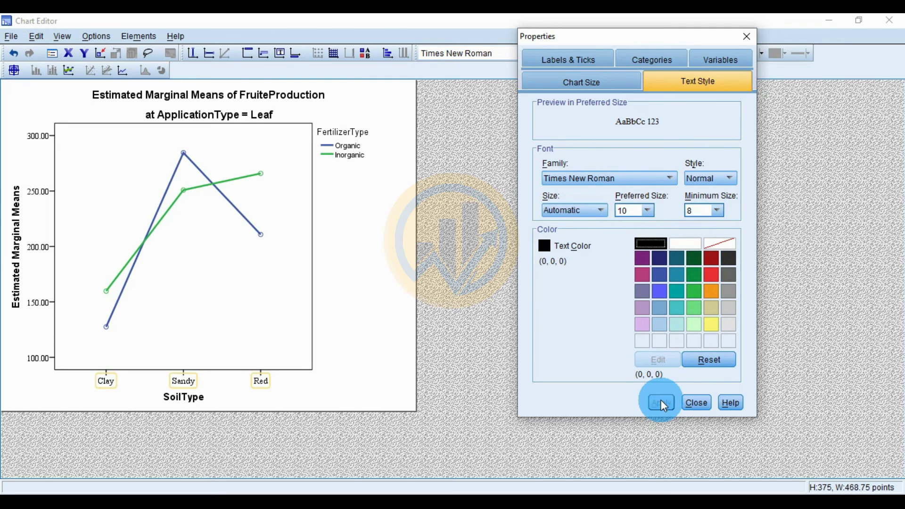
click(738, 188)
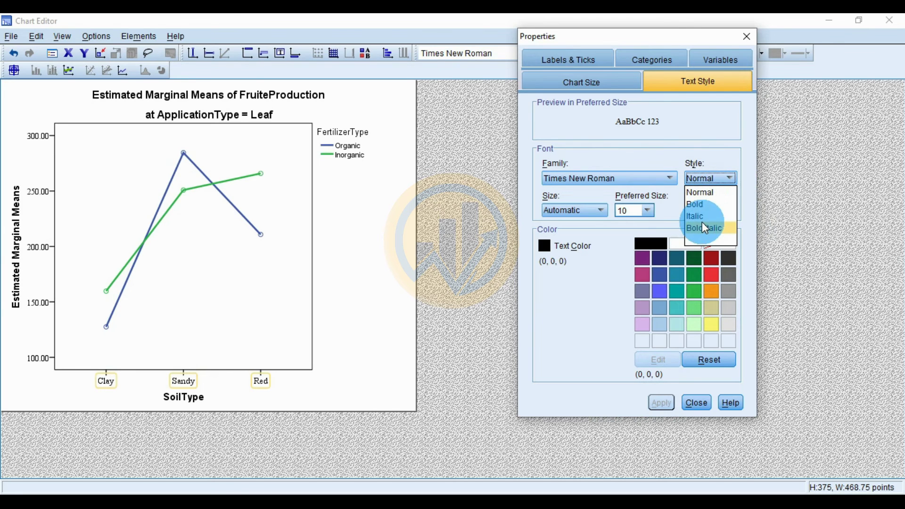
click(718, 228)
click(700, 403)
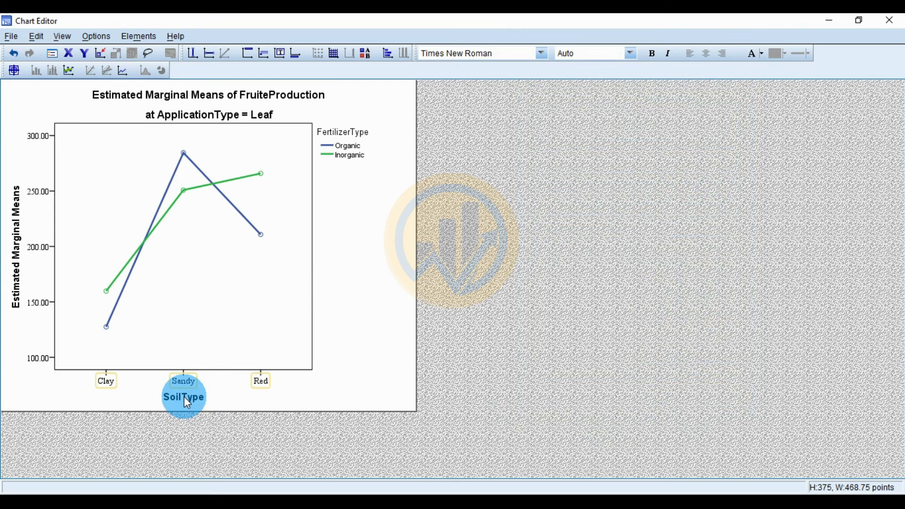
Change the font of the SoilType axis title to Times New Roman.
click(187, 402)
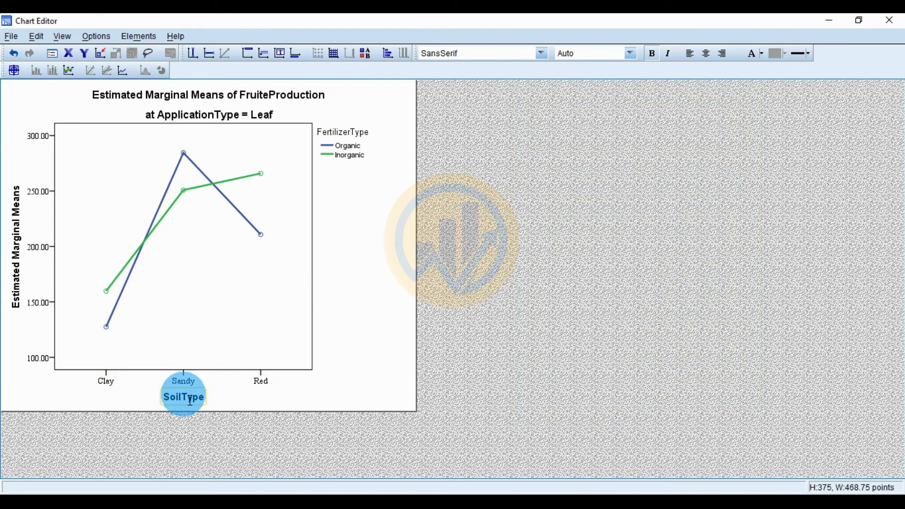
click(206, 405)
click(538, 51)
scroll(520, 108, down, 1)
scroll(520, 109, down, 10)
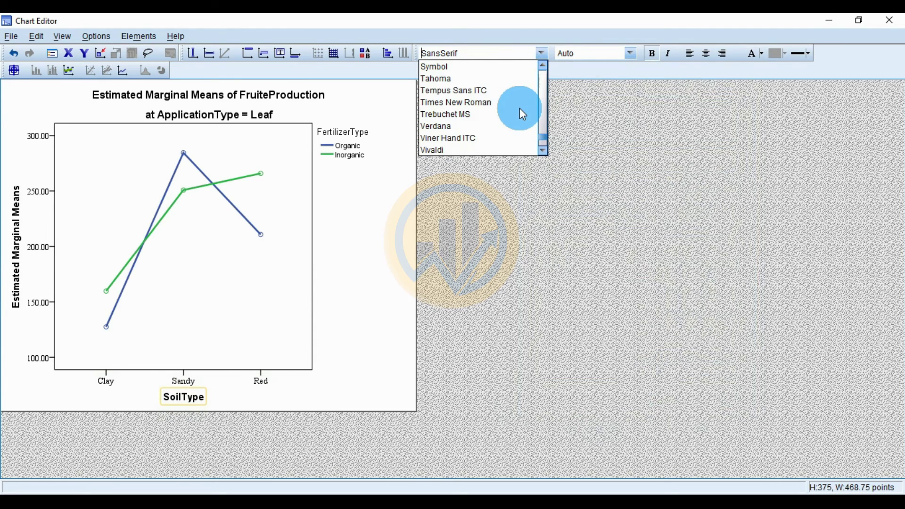
click(472, 102)
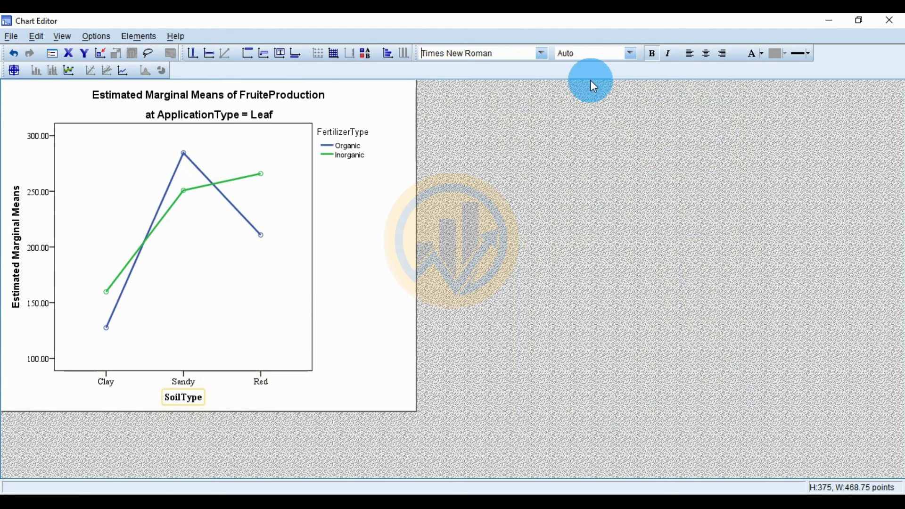
Set the font size of the SoilType axis title to 12.
click(632, 55)
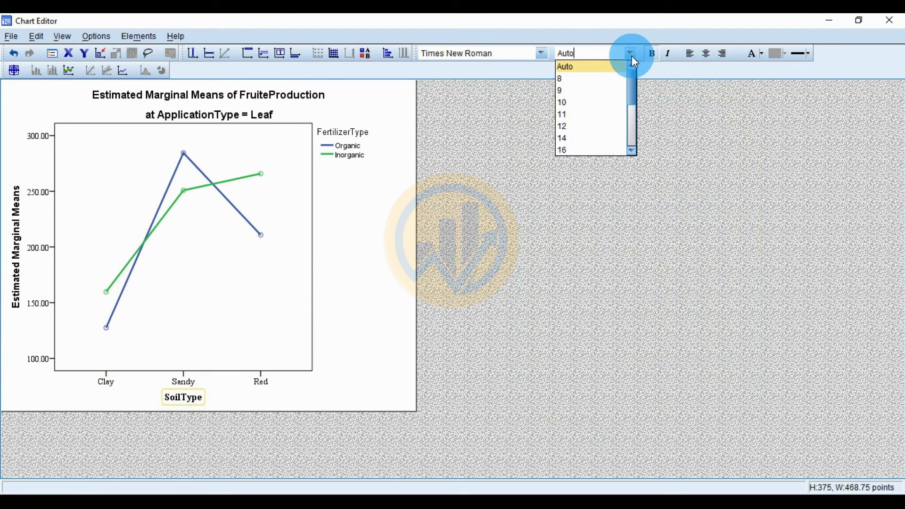
click(581, 102)
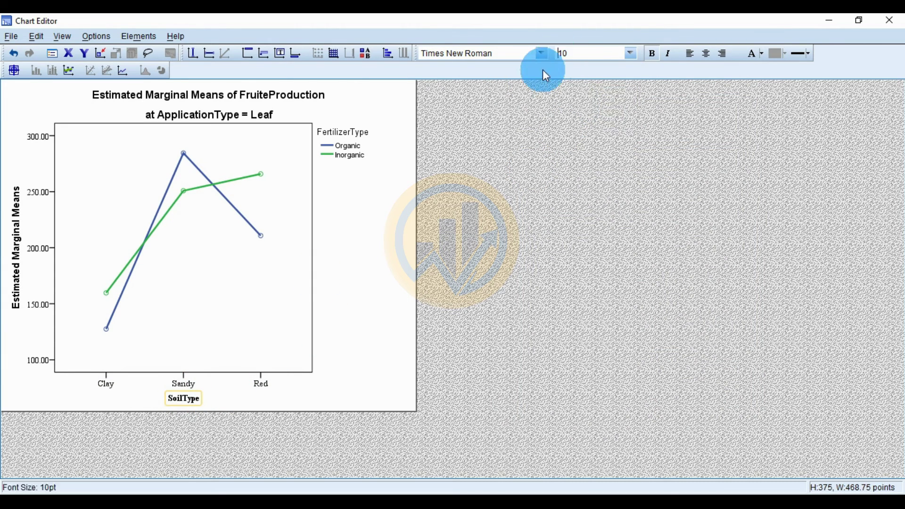
click(631, 53)
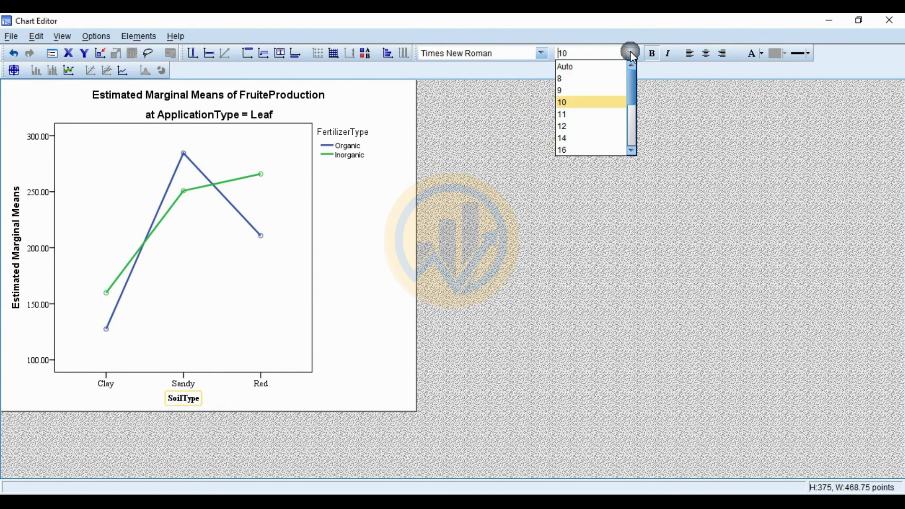
click(567, 125)
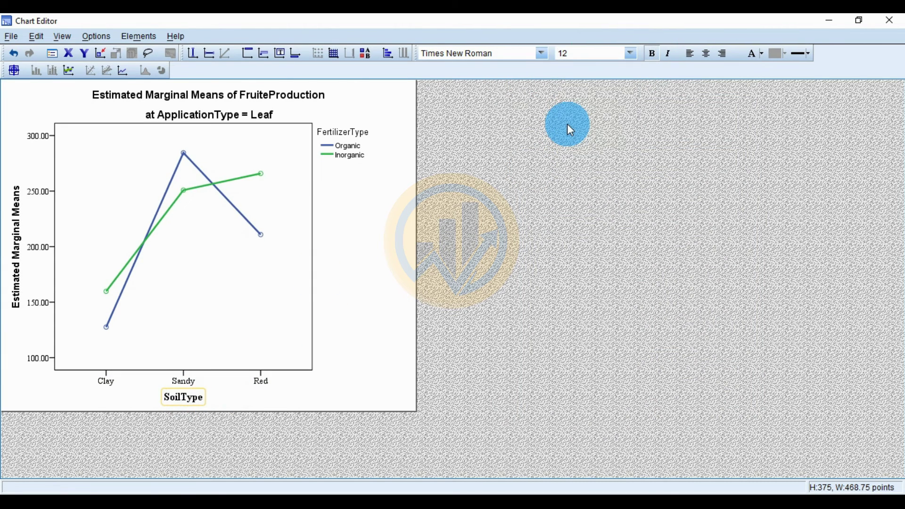
Format the Estimated Marginal Means axis title in Times New Roman at size 12.
click(18, 252)
click(608, 56)
click(542, 53)
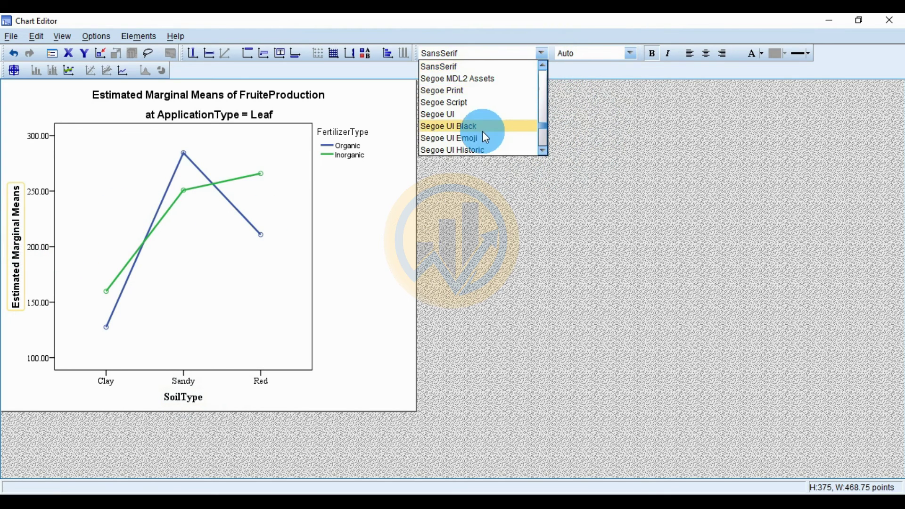
scroll(486, 135, down, 4)
scroll(486, 137, down, 3)
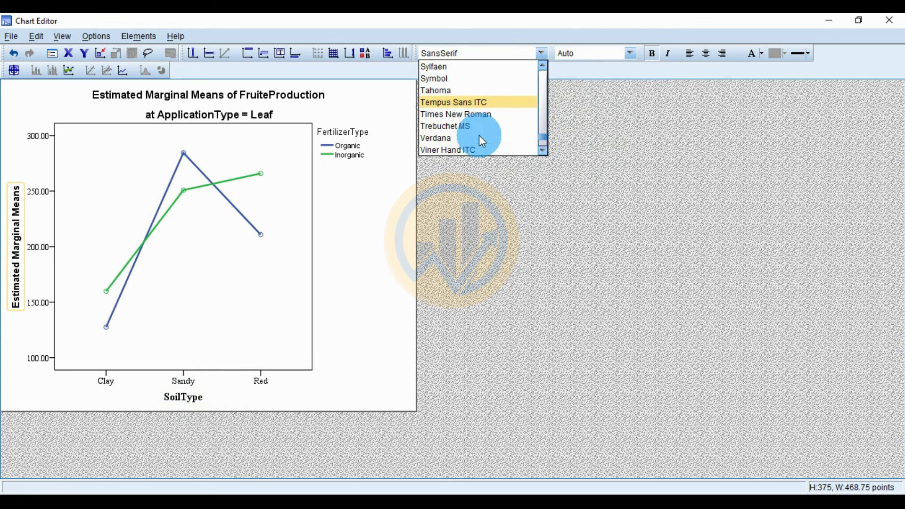
click(481, 114)
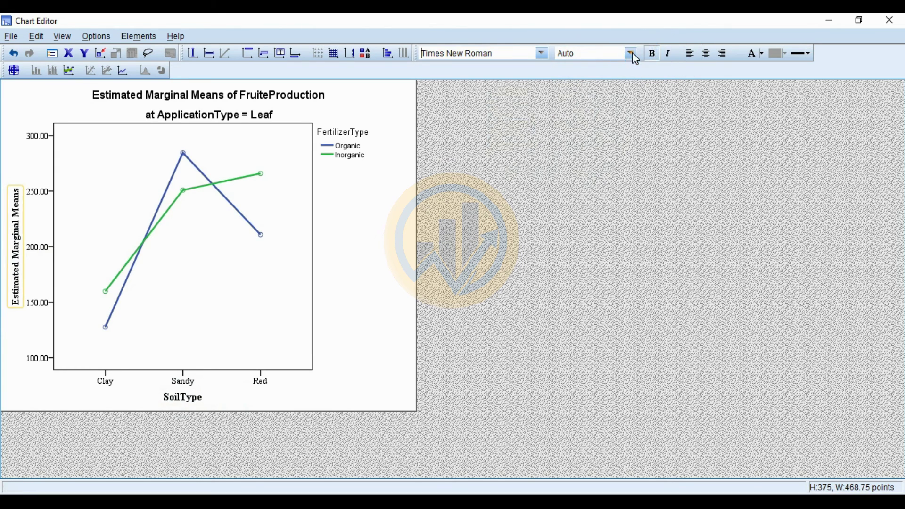
click(632, 53)
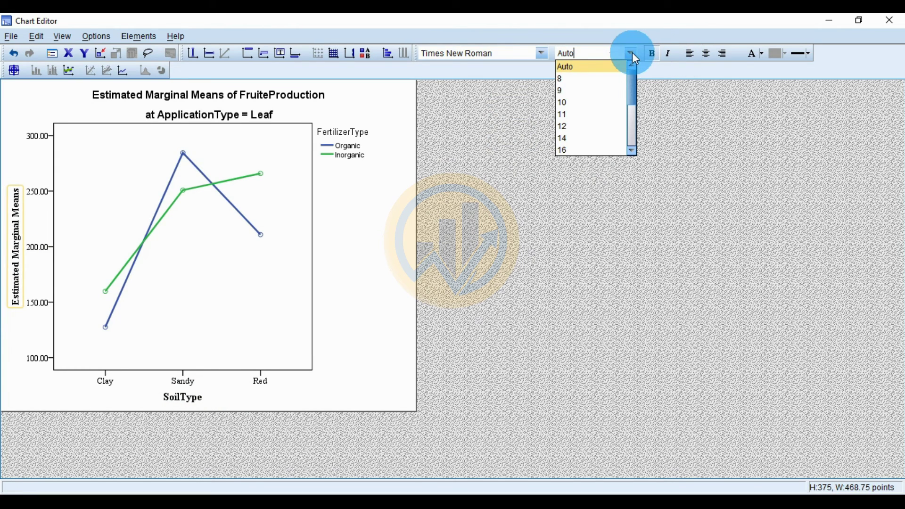
click(575, 129)
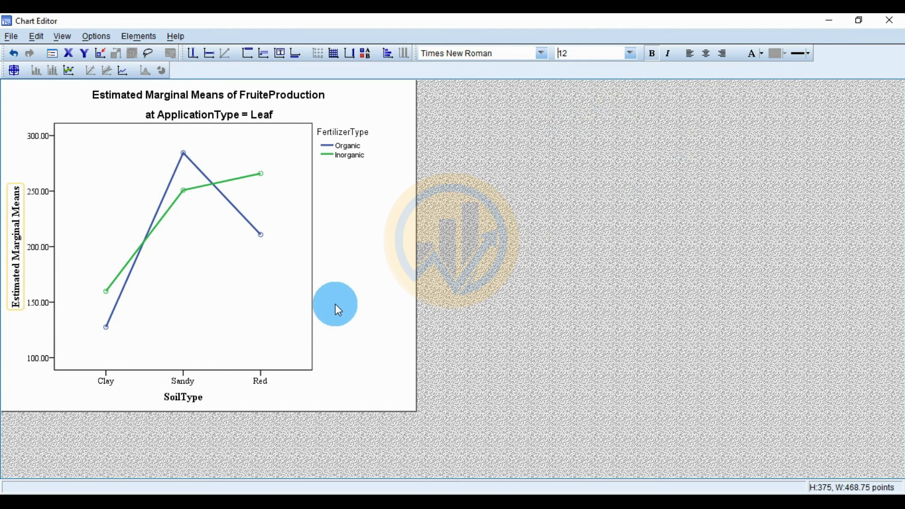
Move the FertilizerType legend inside the plot area, into its upper-left corner.
click(355, 149)
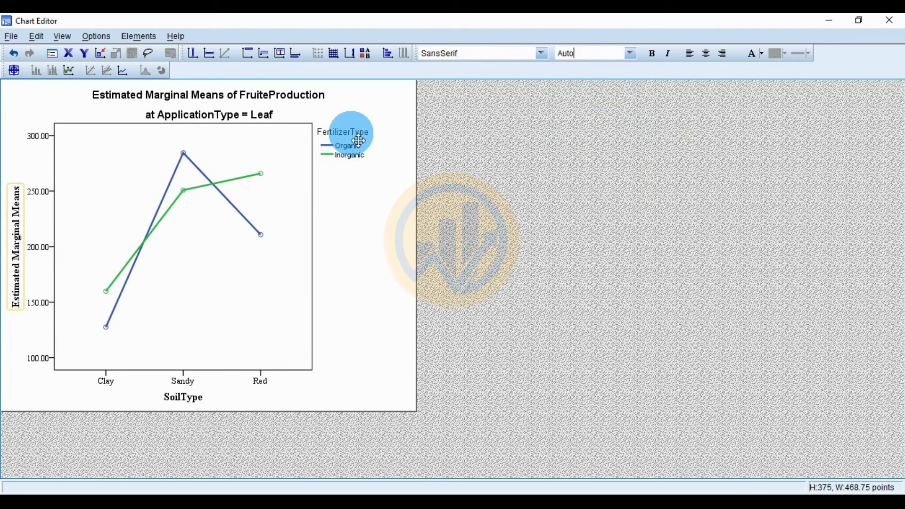
click(361, 155)
click(369, 141)
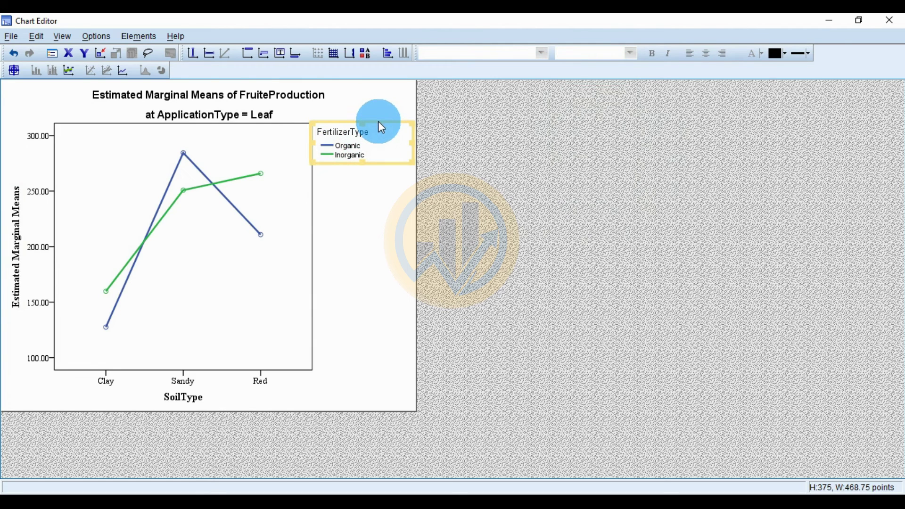
click(345, 130)
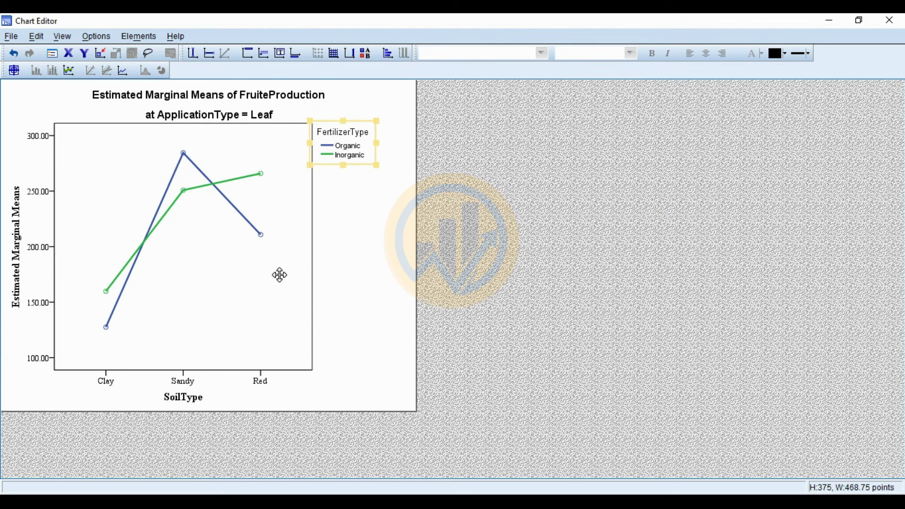
click(338, 123)
click(360, 152)
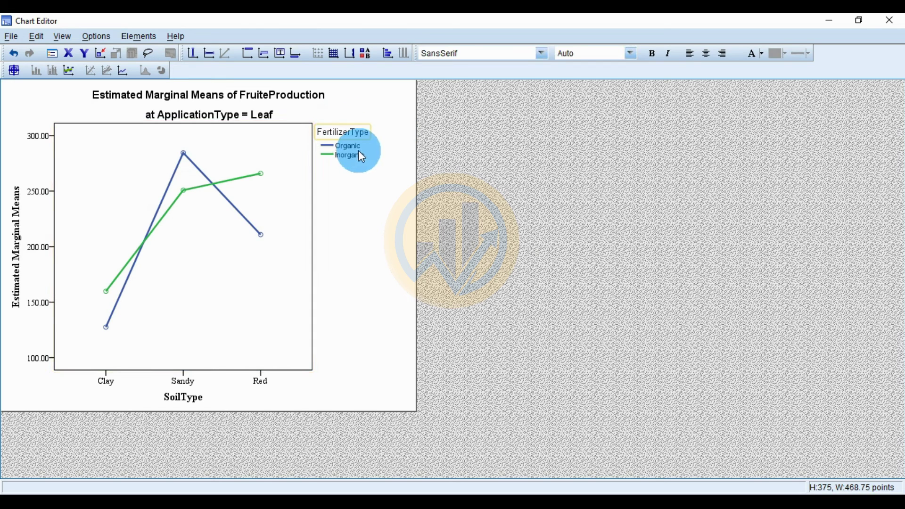
click(368, 152)
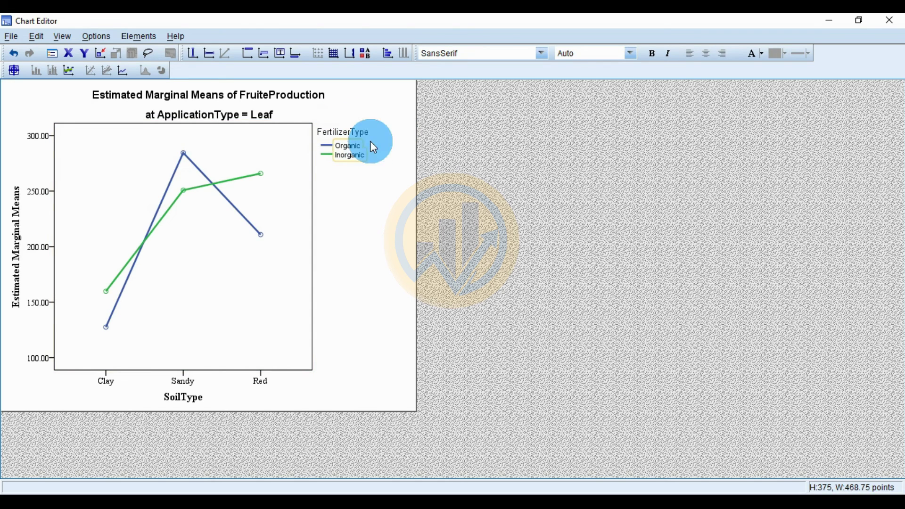
click(373, 143)
click(373, 123)
drag(180, 160, 120, 133)
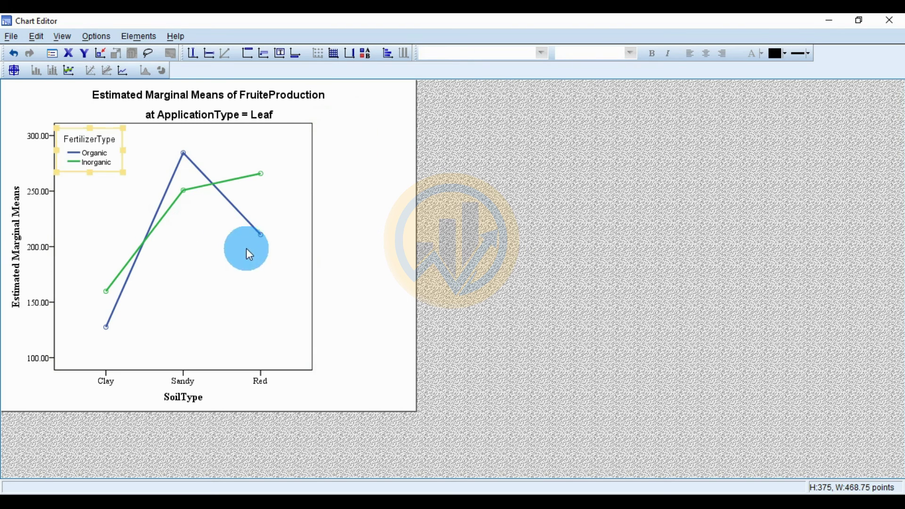
Format the "at ApplicationType = Leaf" subtitle in Times New Roman at size 12.
click(173, 117)
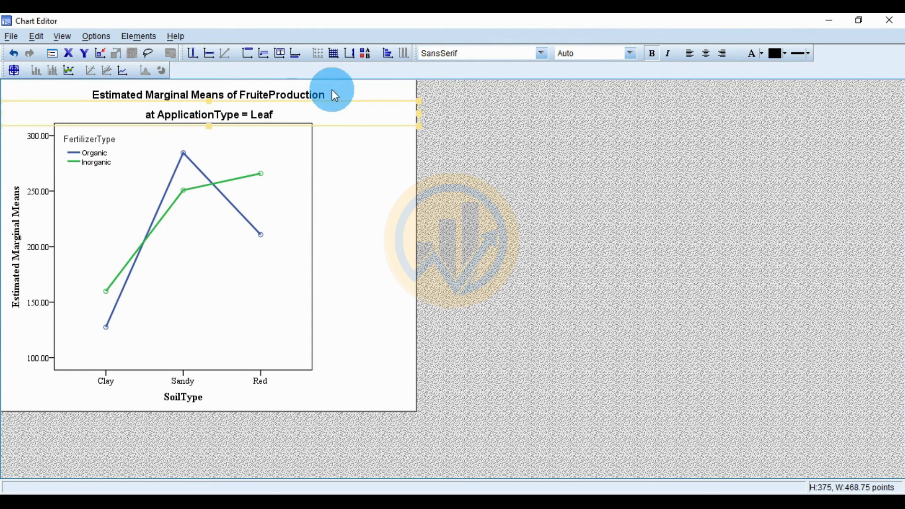
click(542, 53)
scroll(520, 111, down, 6)
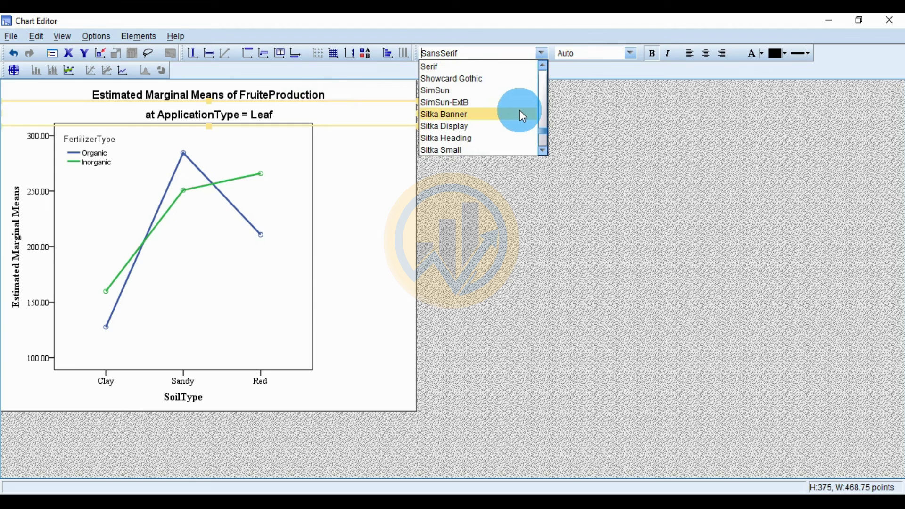
scroll(519, 109, down, 2)
click(487, 115)
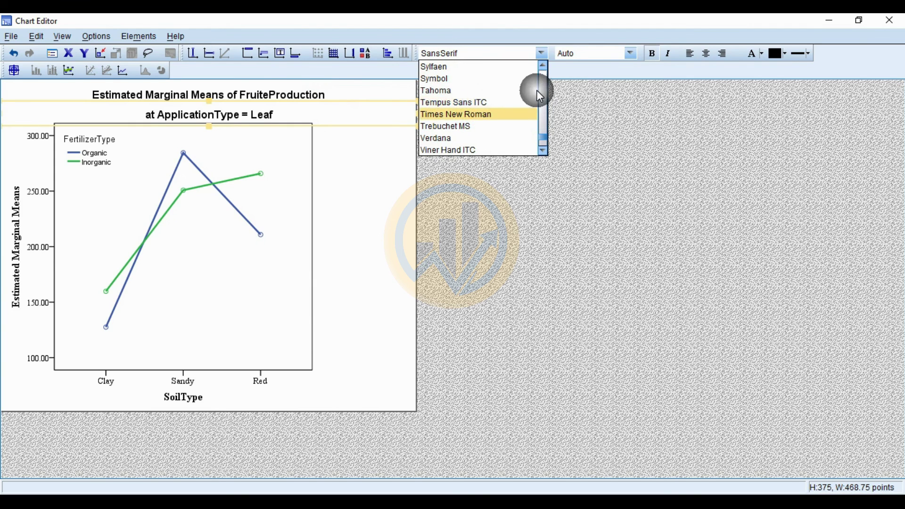
click(631, 54)
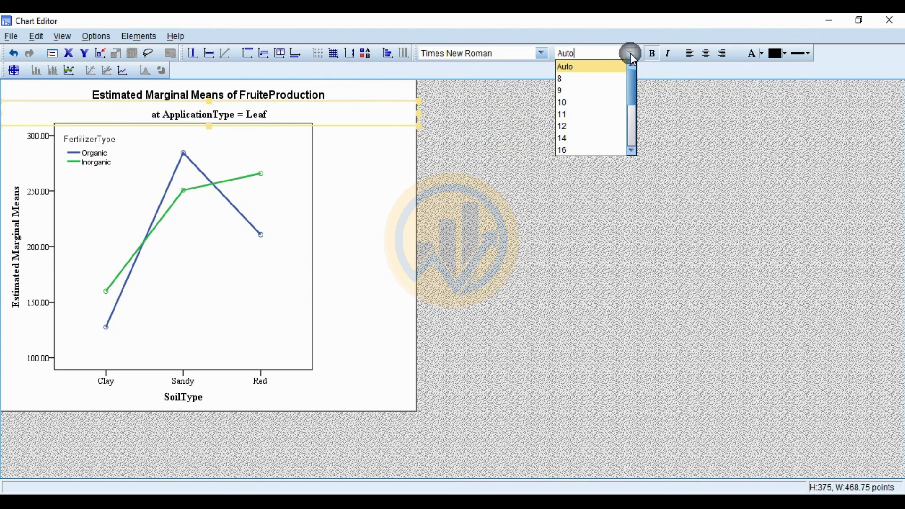
click(573, 126)
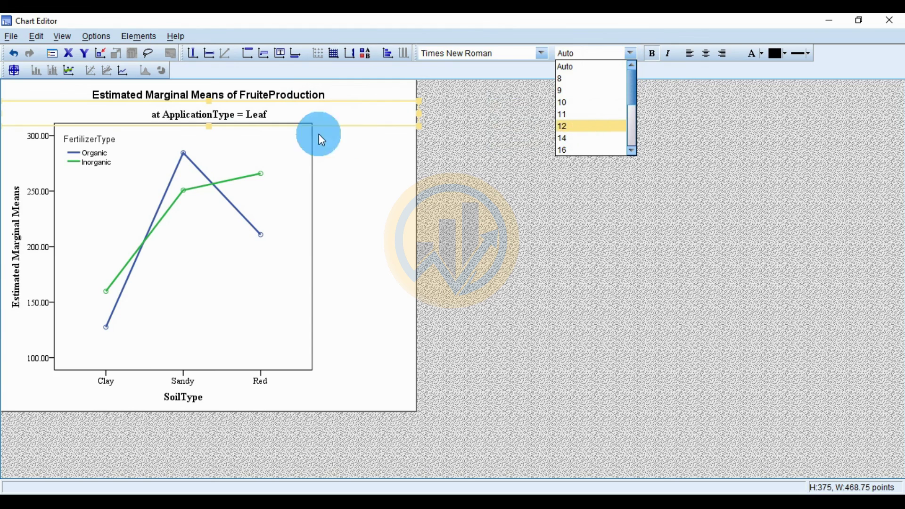
Format the "Estimated Marginal Means of FruiteProduction" chart title in Times New Roman at size 12 and close the Chart Editor.
click(281, 96)
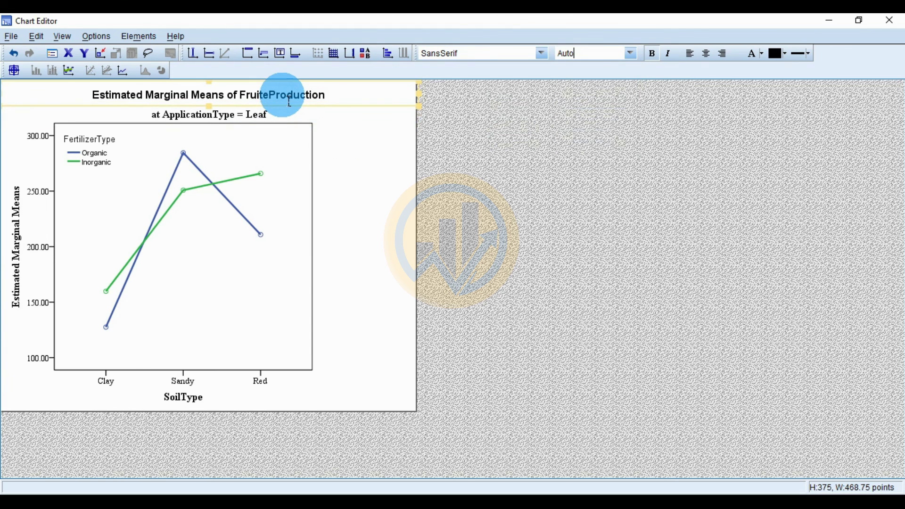
click(543, 53)
scroll(477, 114, down, 5)
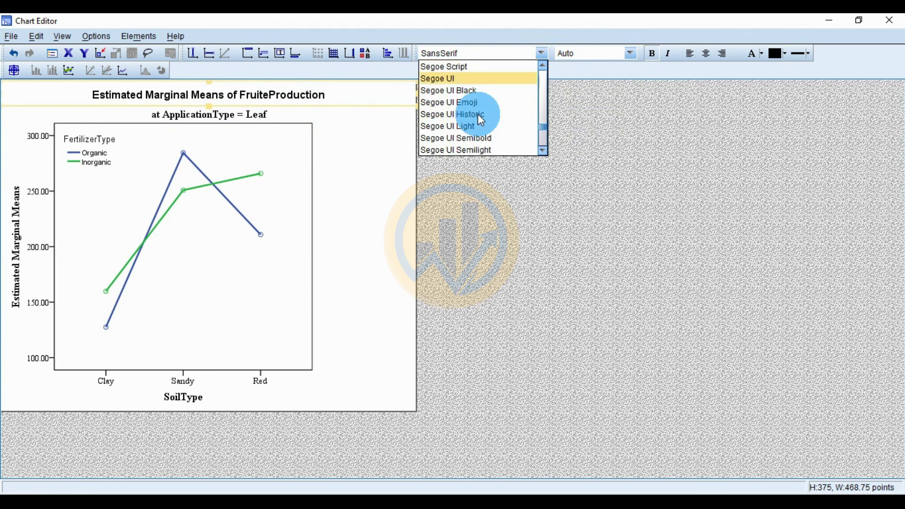
scroll(477, 114, down, 3)
click(477, 115)
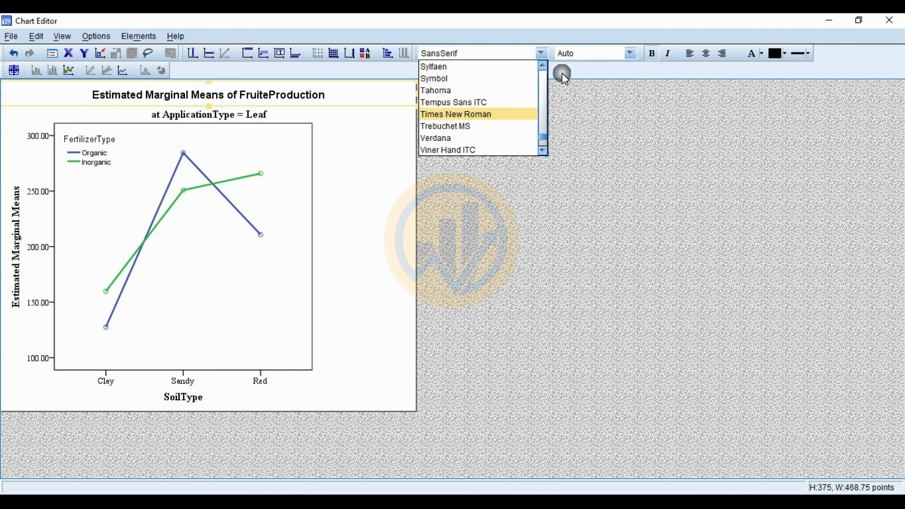
click(633, 53)
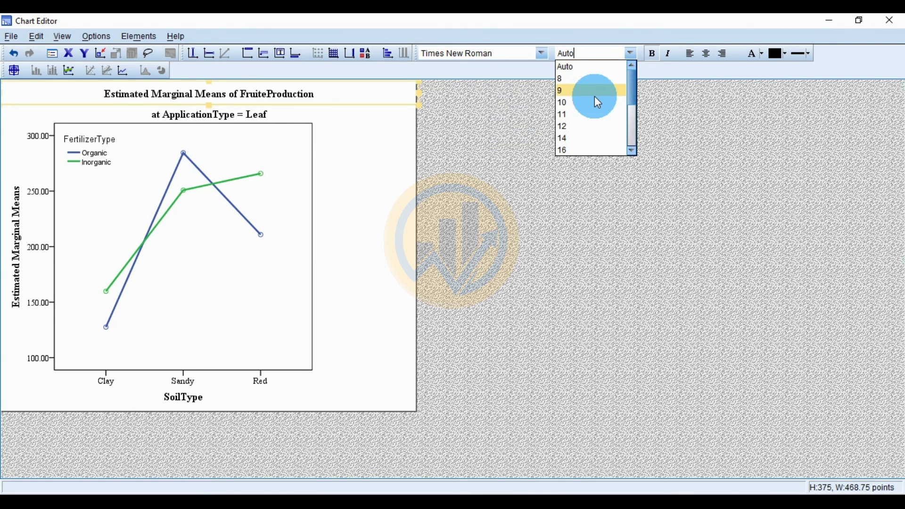
click(588, 132)
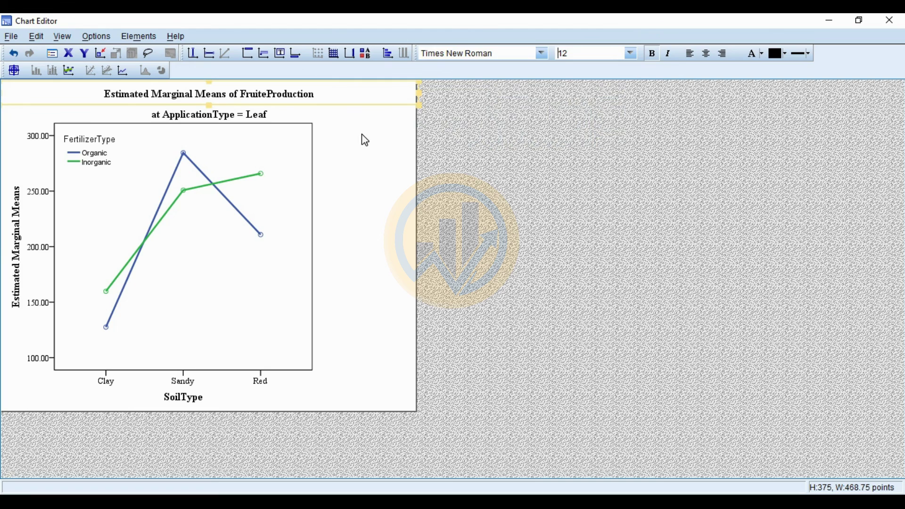
click(383, 171)
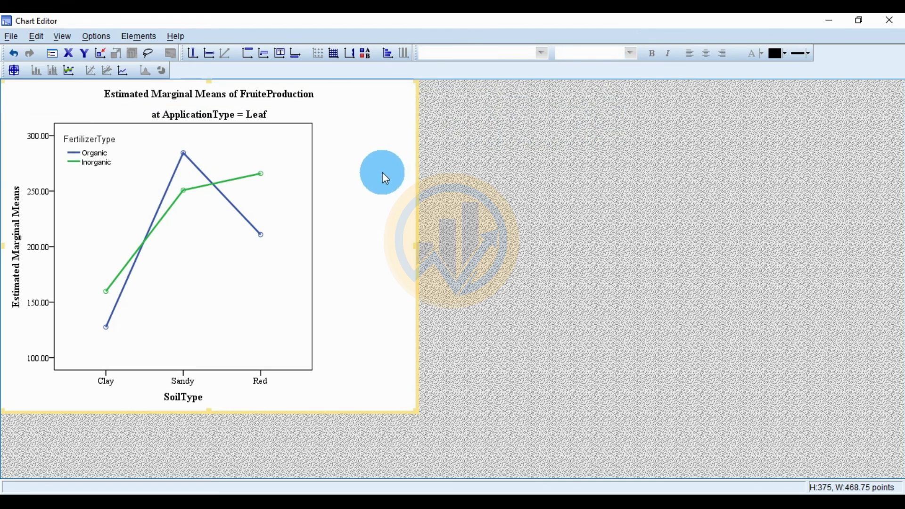
click(890, 20)
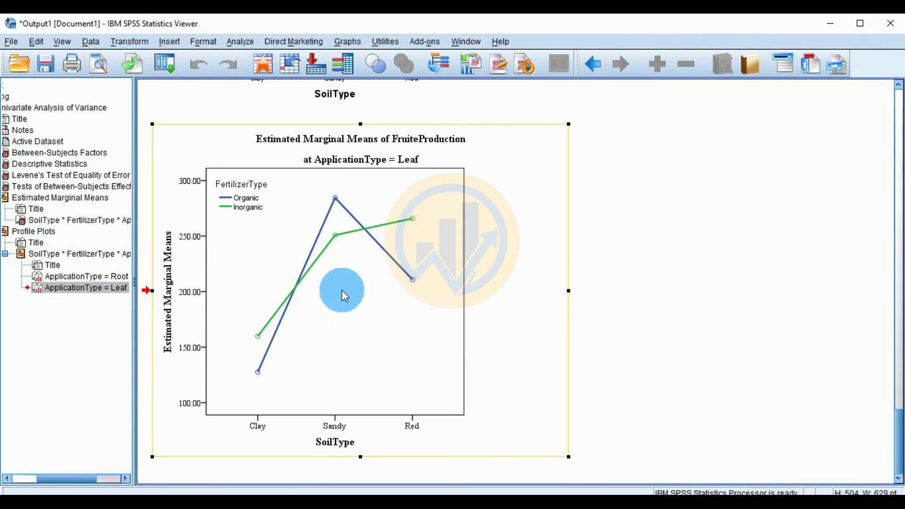